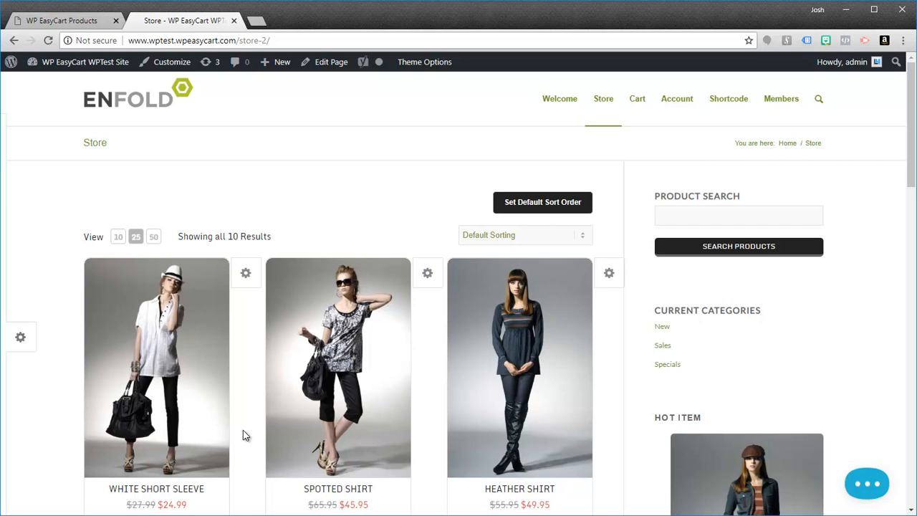
scroll(247, 439, down, 2)
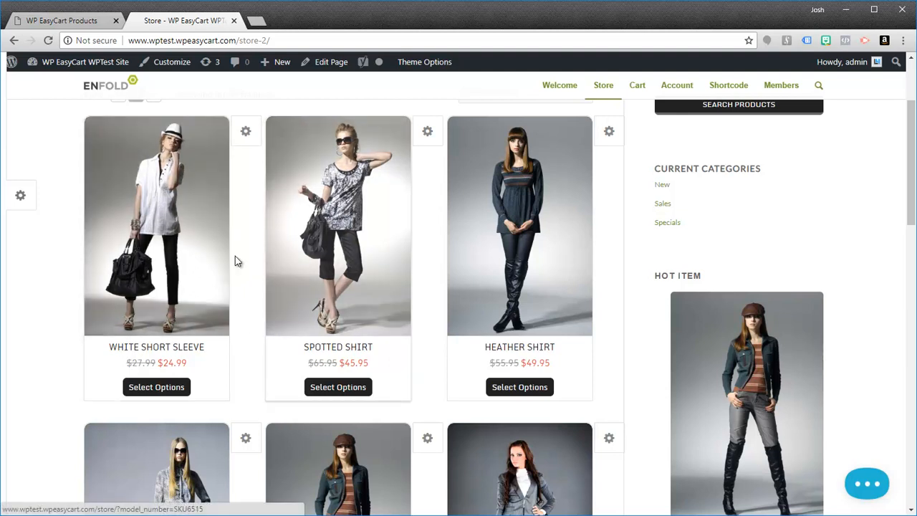
scroll(266, 277, up, 2)
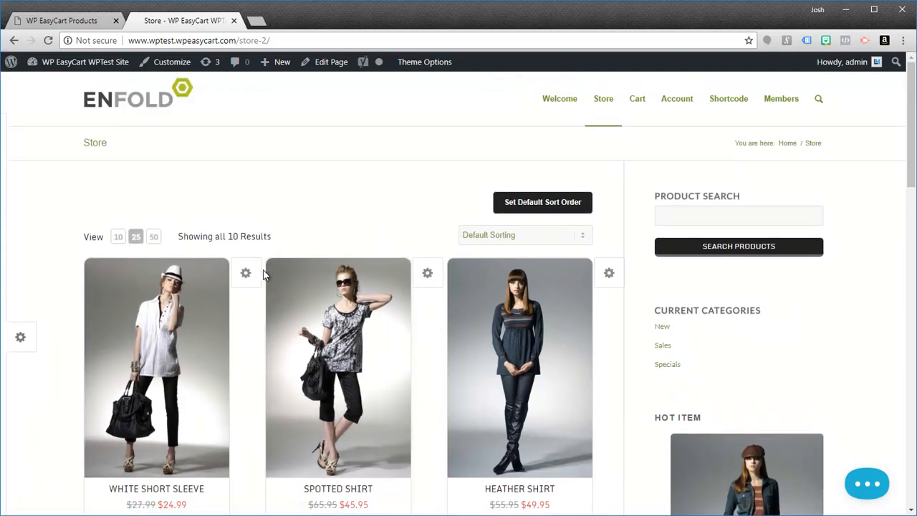
scroll(270, 307, down, 4)
scroll(284, 311, up, 4)
Start a new product in the store admin with the title "Donate to my Cause" and the SKU "donation".
click(72, 21)
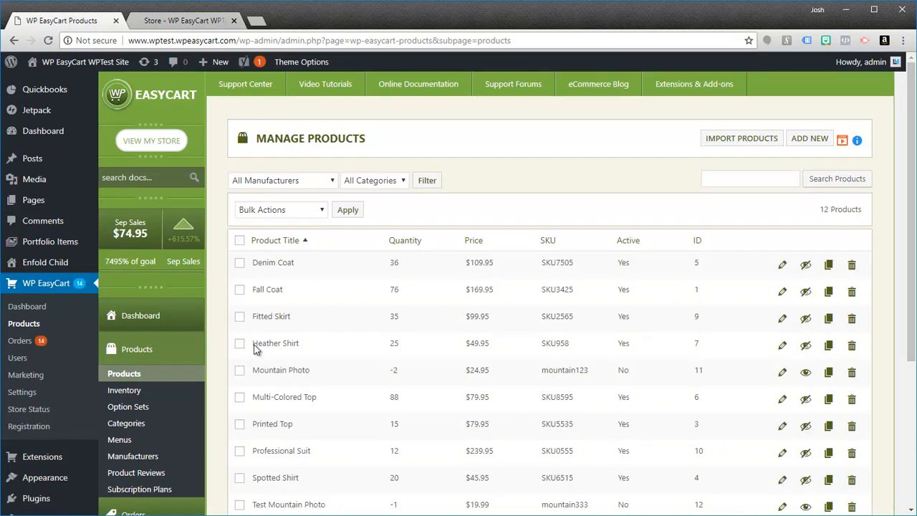
click(809, 139)
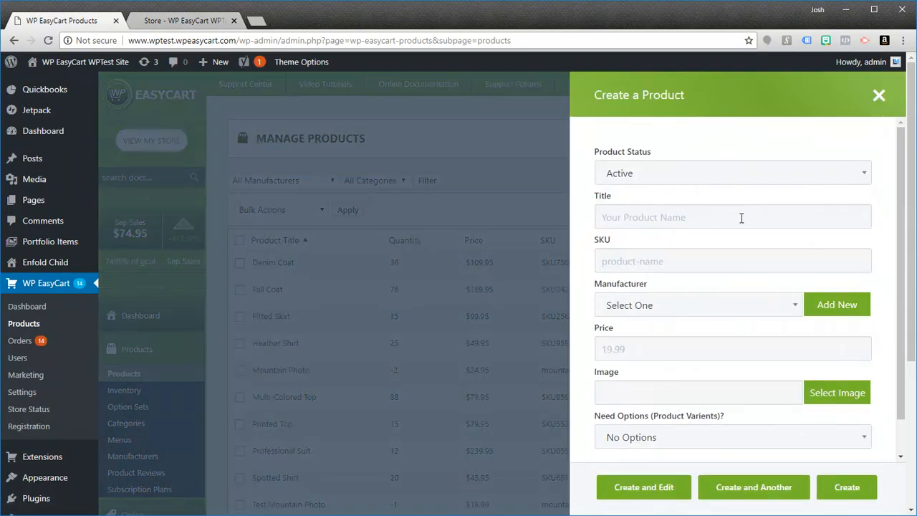
click(653, 217)
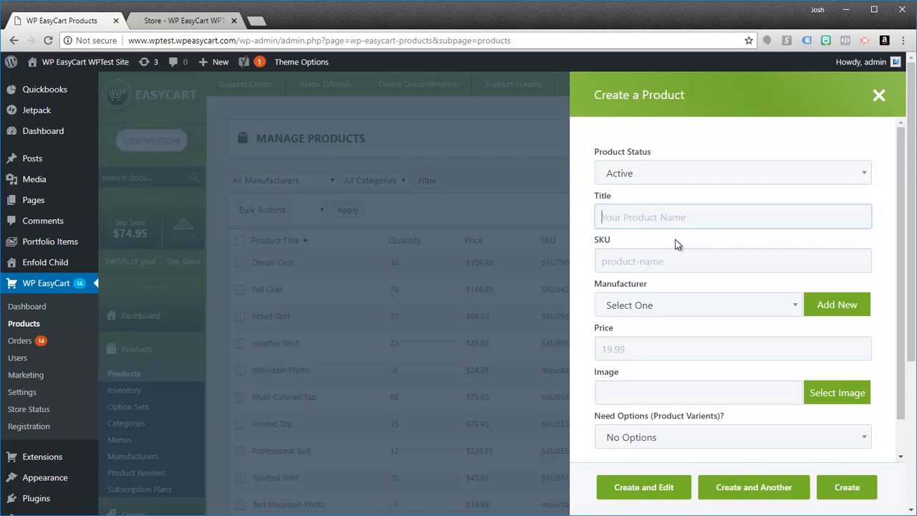
text(Donate to my Cause)
click(666, 264)
text(donation)
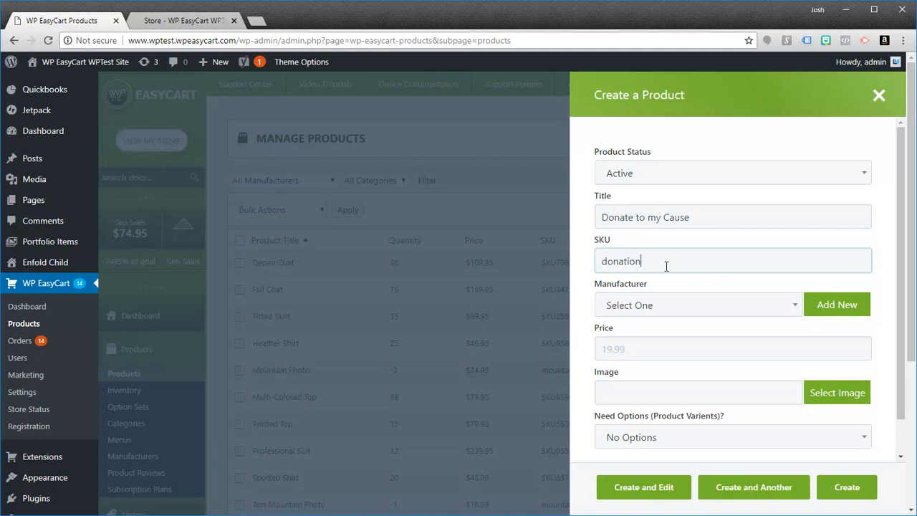
Set the new product's manufacturer to L4 Development and its price to 10.00.
click(652, 308)
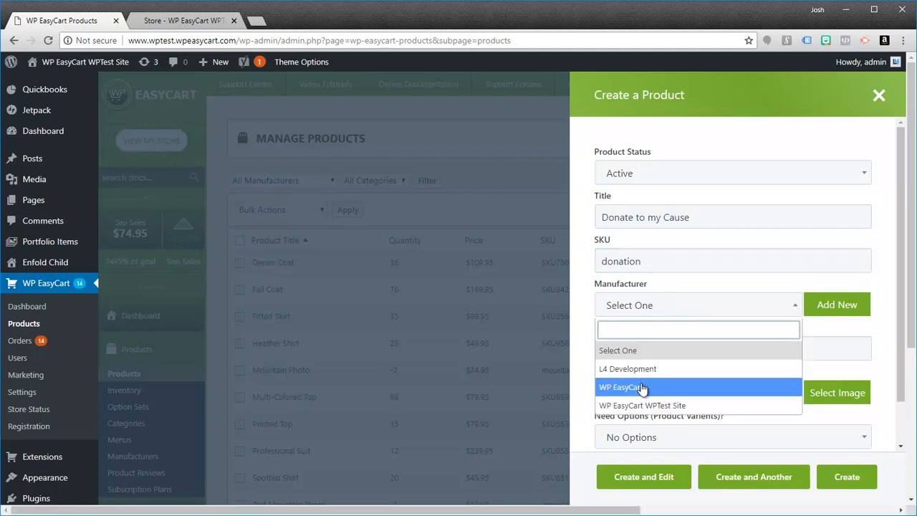
click(639, 374)
click(636, 349)
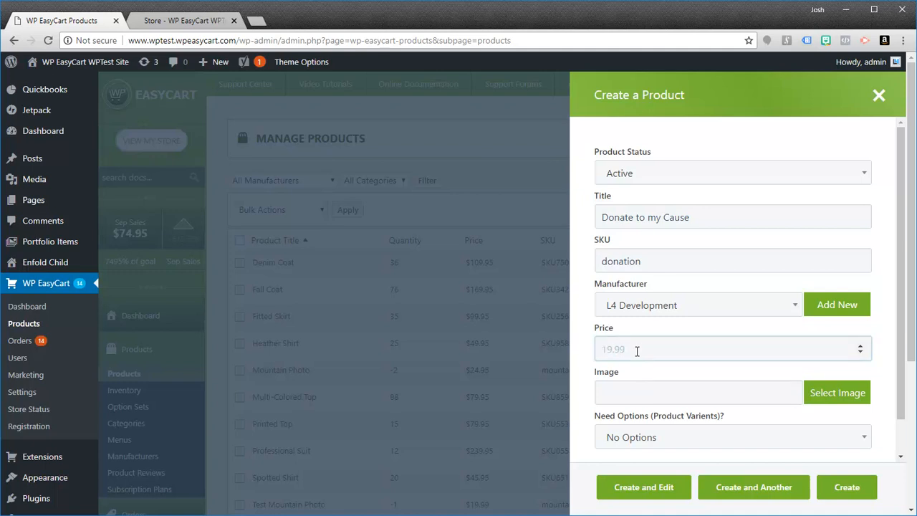
text(10.00)
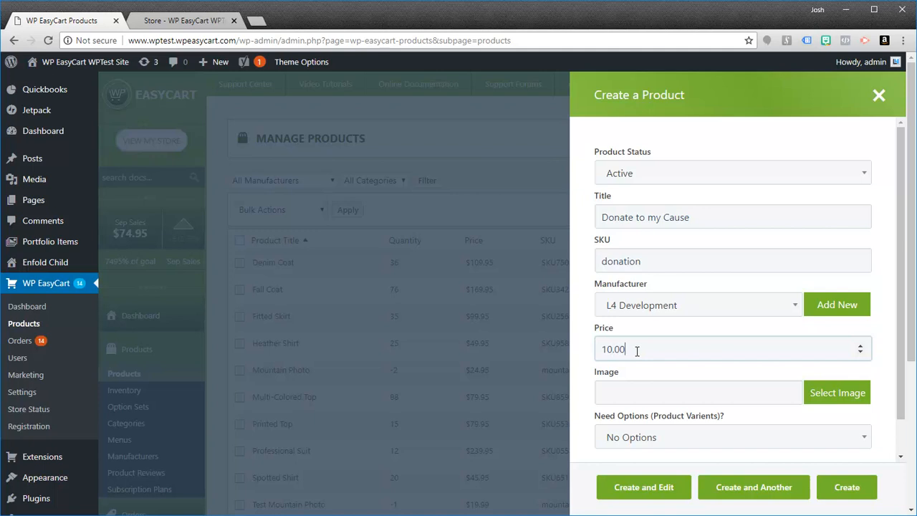
Use the computer monitor picture from the media library as the product image and create the product.
click(831, 392)
click(116, 113)
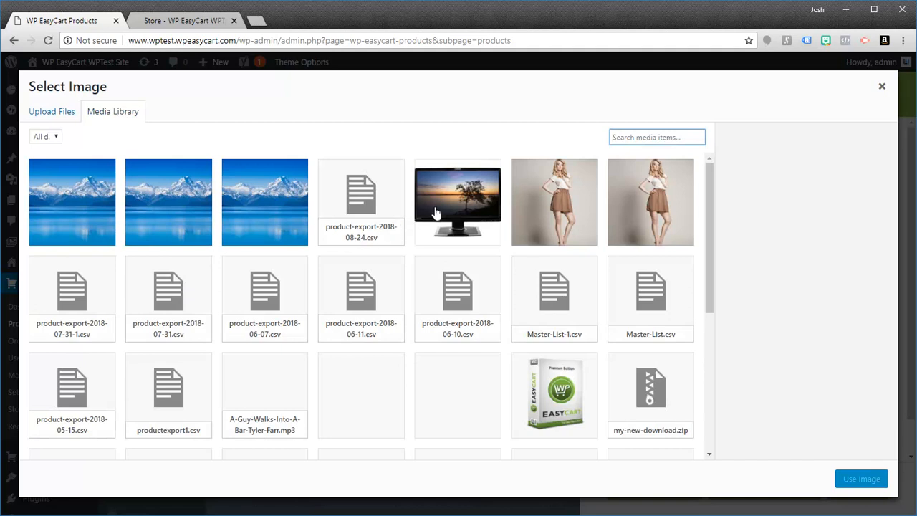
click(460, 206)
right_click(516, 281)
click(469, 201)
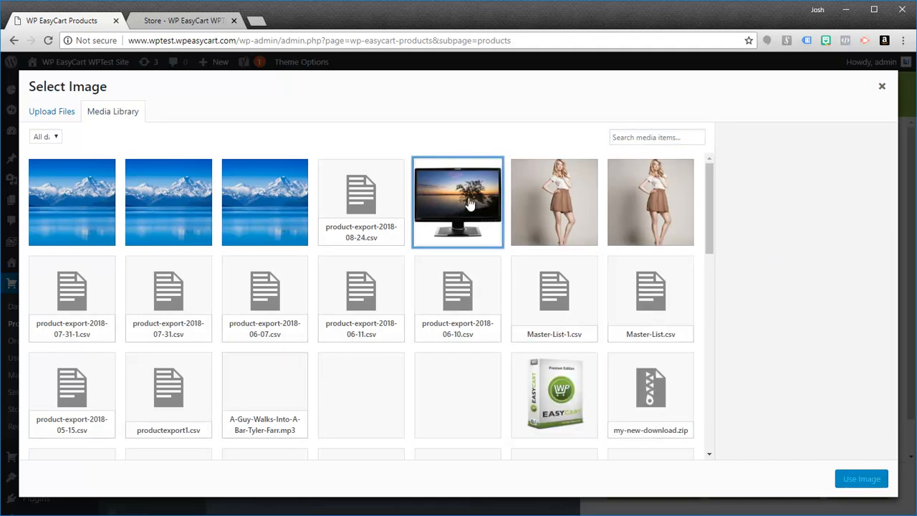
click(466, 202)
click(845, 479)
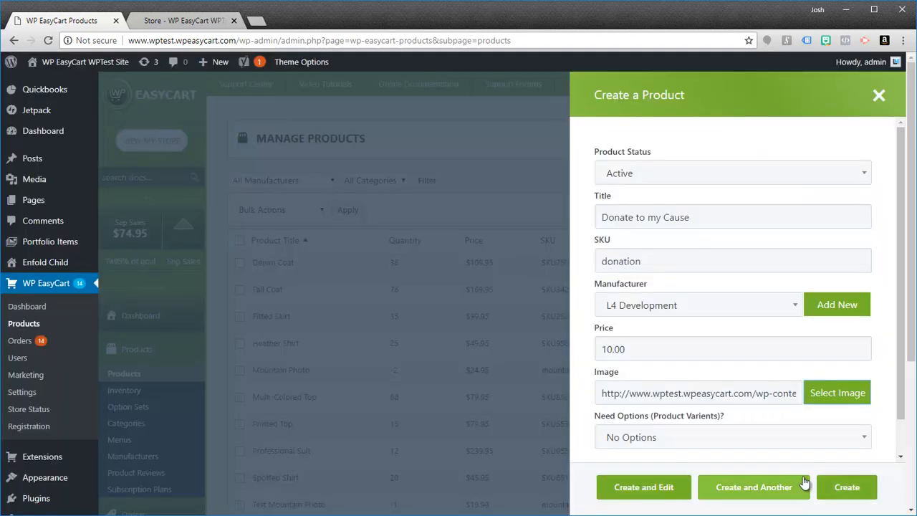
click(844, 486)
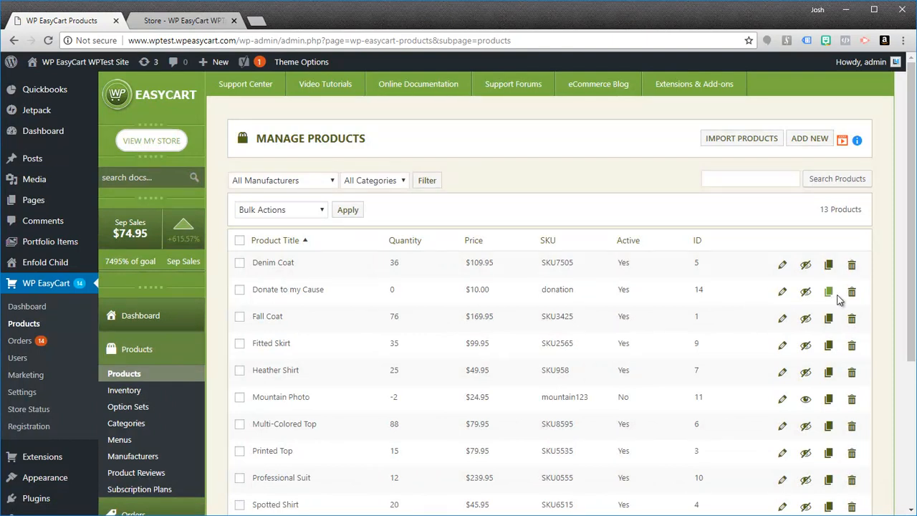
Open the Donate to my Cause product for editing and view its page in the store.
click(783, 294)
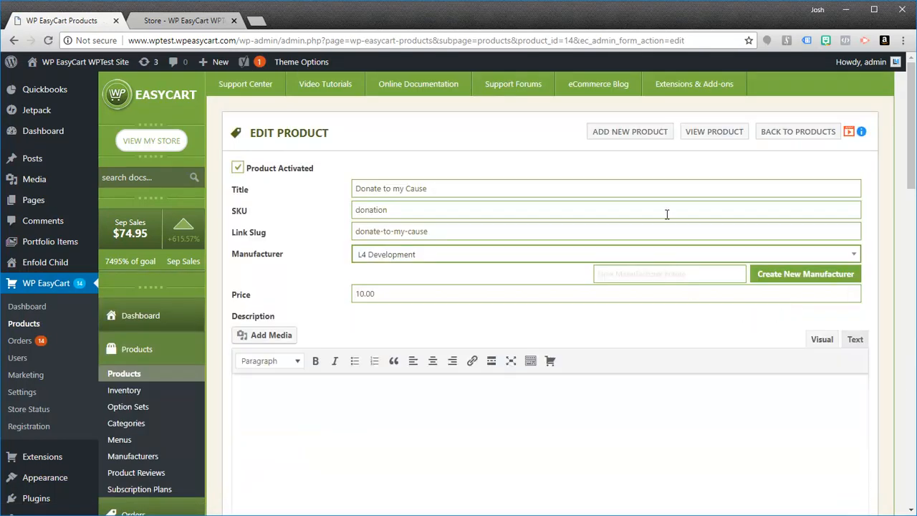
click(716, 133)
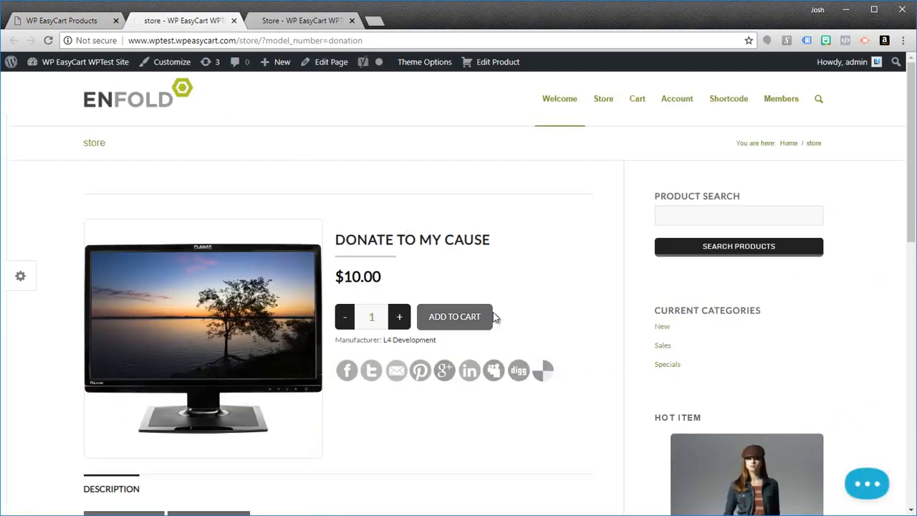
scroll(494, 319, down, 3)
scroll(494, 319, up, 3)
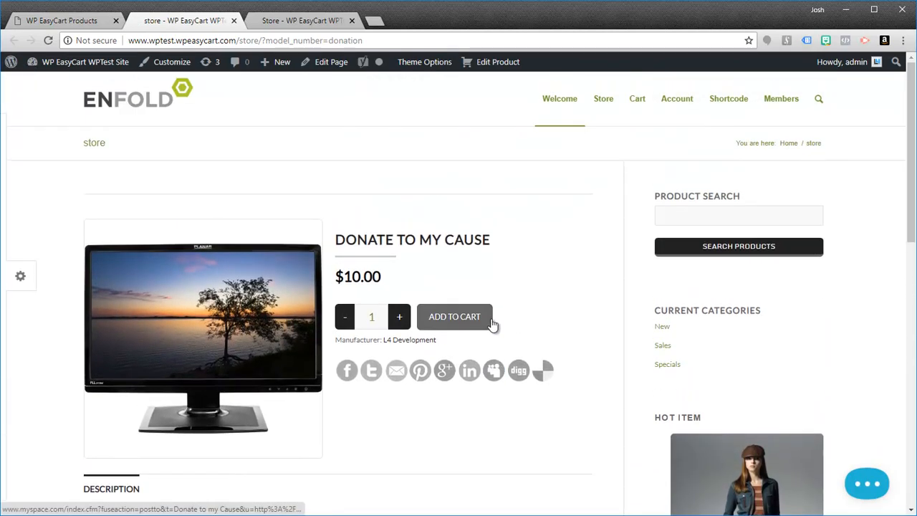
scroll(413, 268, down, 1)
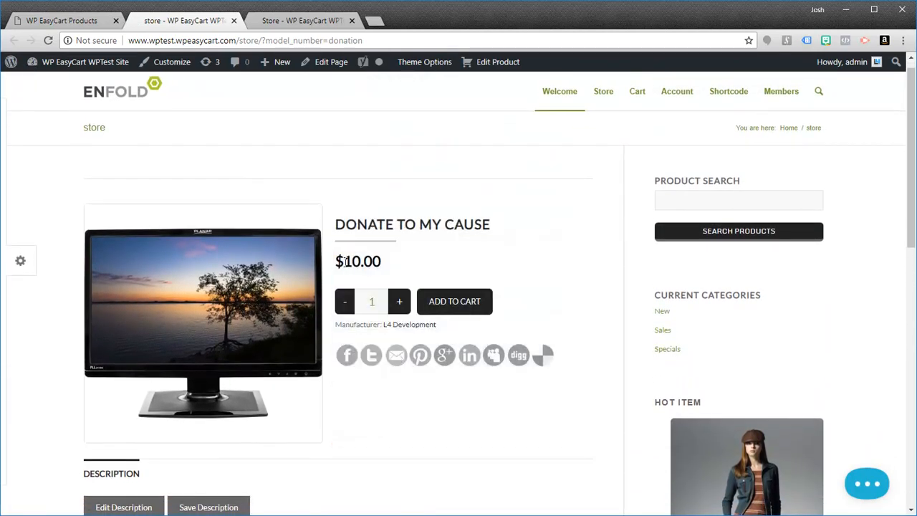
Back in the product editor, enable Donation Product in the basic settings and save the general options.
click(68, 20)
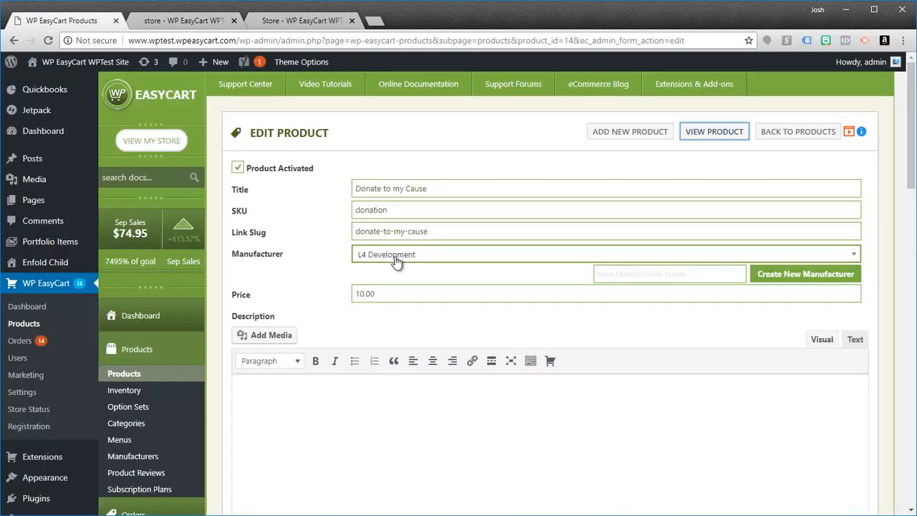
scroll(667, 395, down, 4)
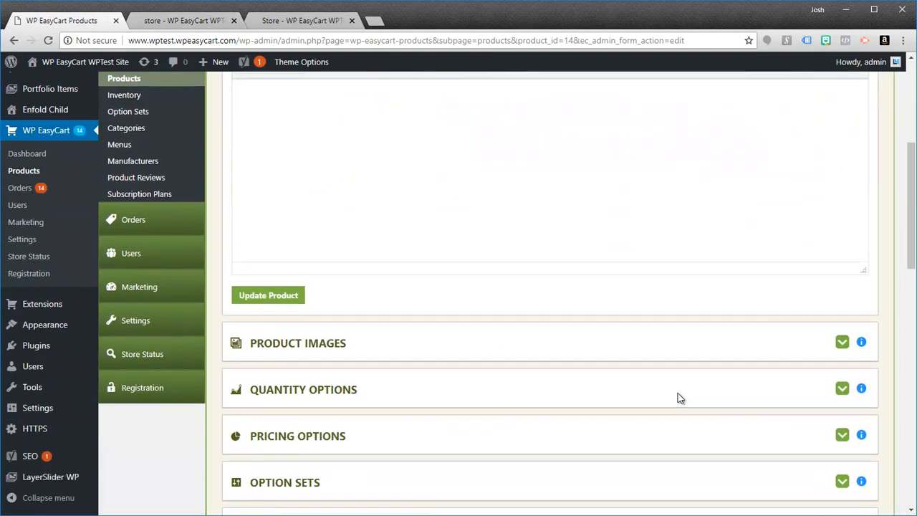
drag(912, 267, 907, 351)
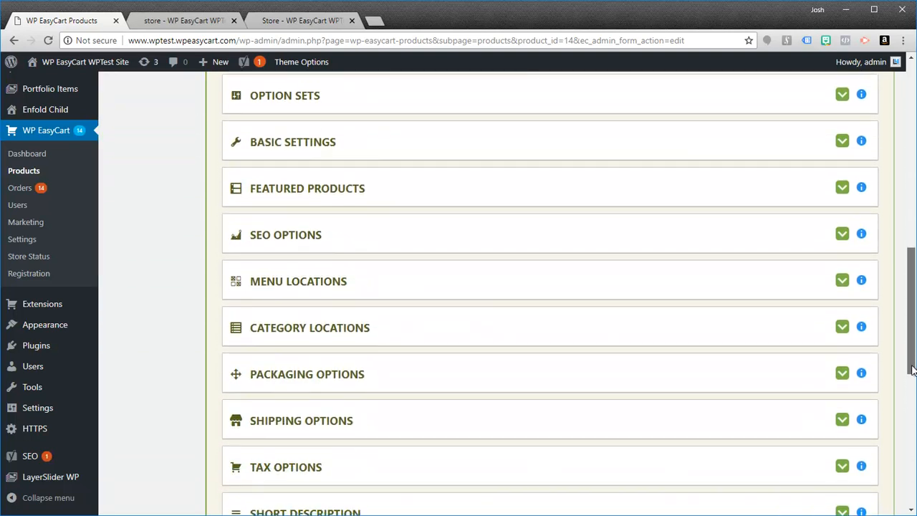
click(842, 143)
click(237, 258)
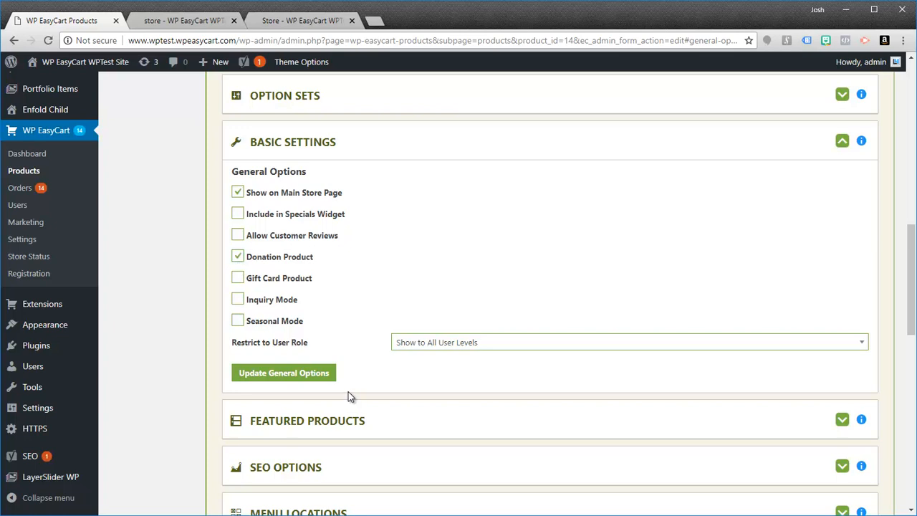
click(306, 380)
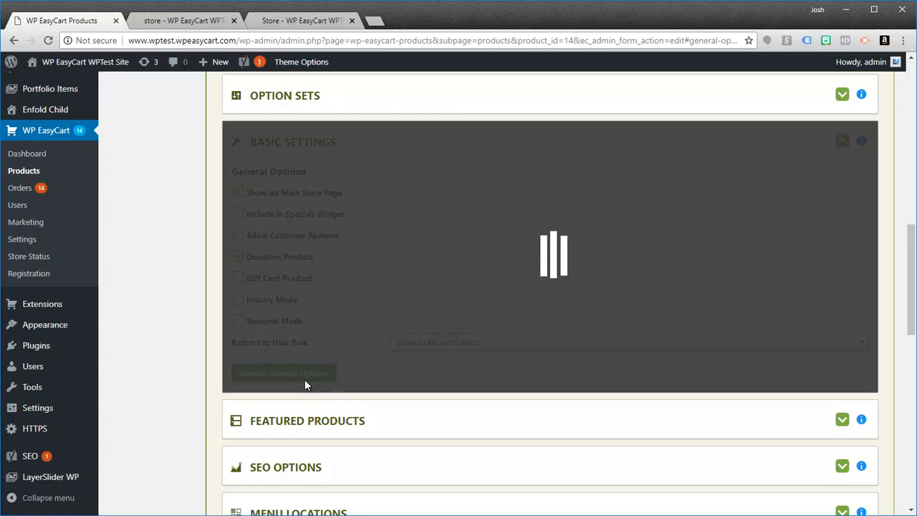
Close the old store catalogue page and reload the donation product's store page.
click(218, 23)
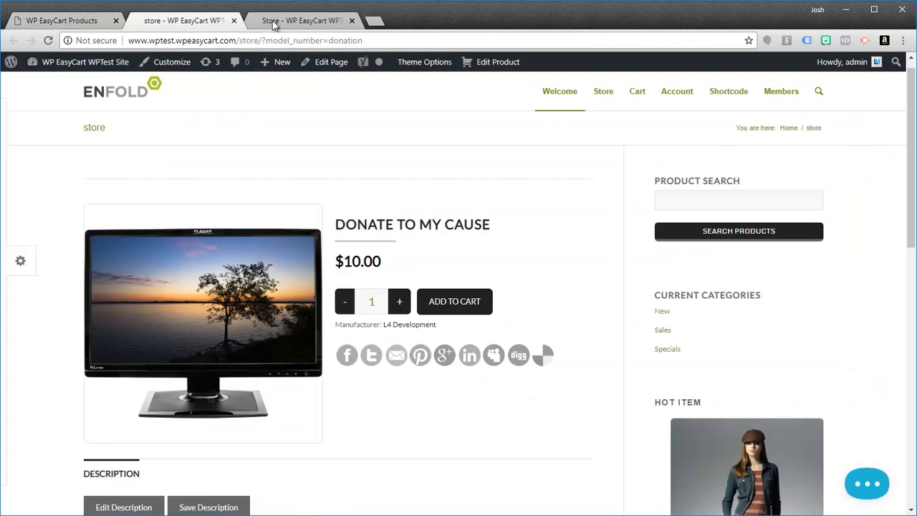
click(352, 20)
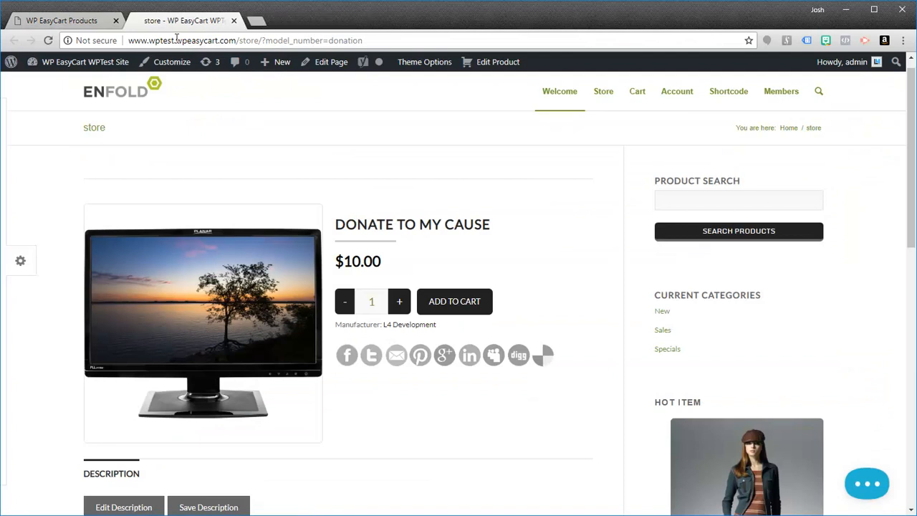
click(48, 40)
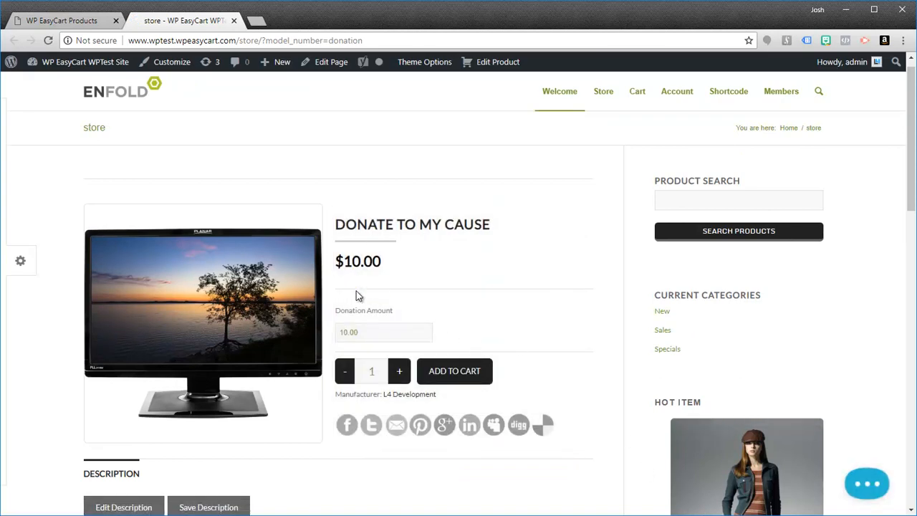
Set the donation amount to 25.00 and add the donation to the cart.
double_click(373, 335)
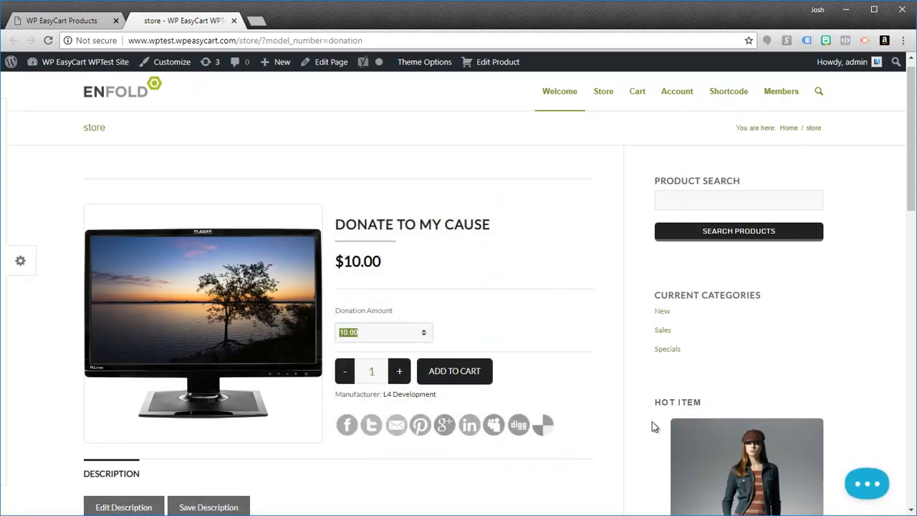
text(25.00)
click(472, 382)
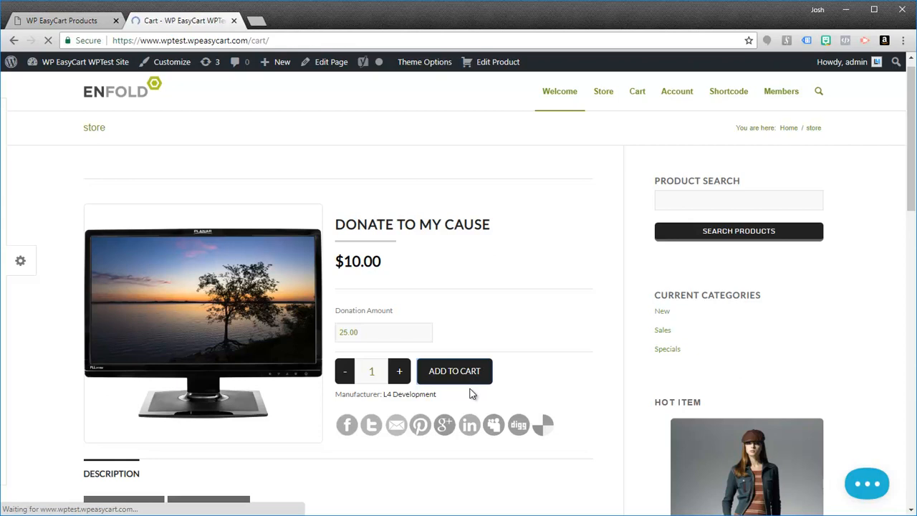
click(99, 293)
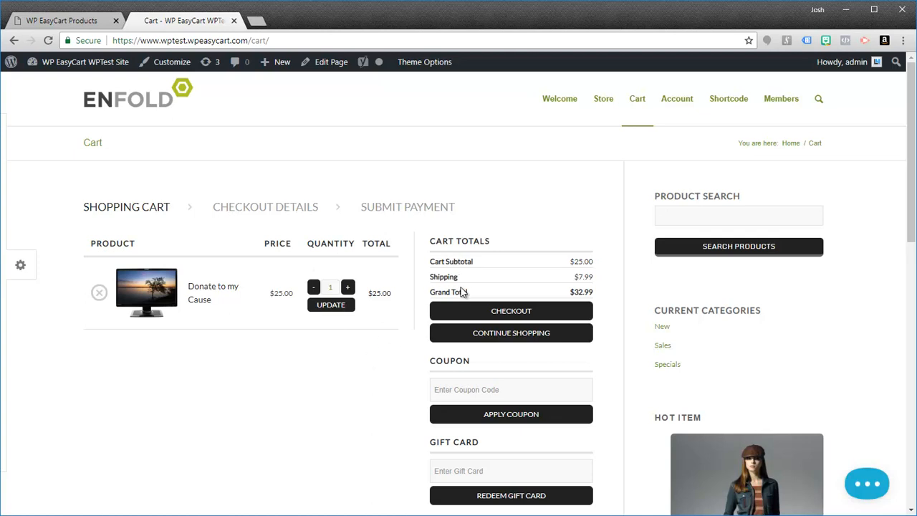
Disable shipping in the donation product's shipping options, save the change, and reload the cart page.
click(88, 27)
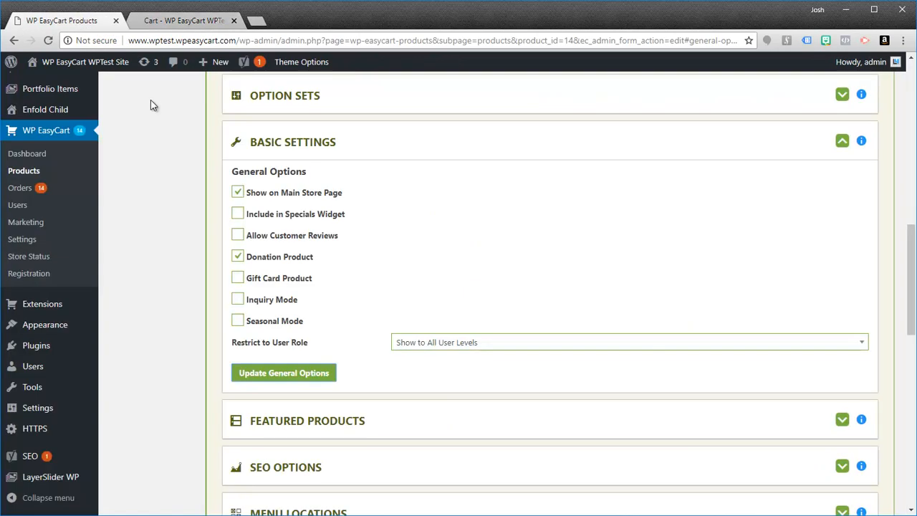
scroll(651, 401, down, 5)
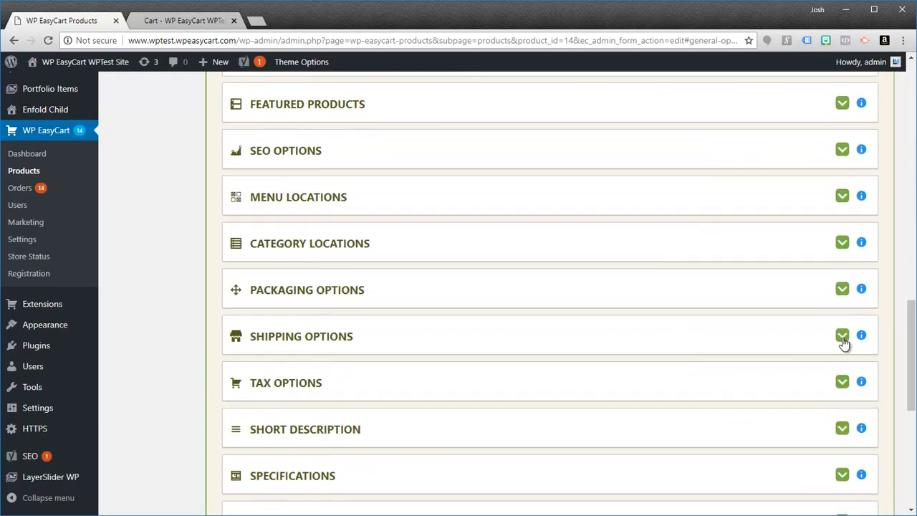
click(842, 338)
click(238, 387)
click(268, 484)
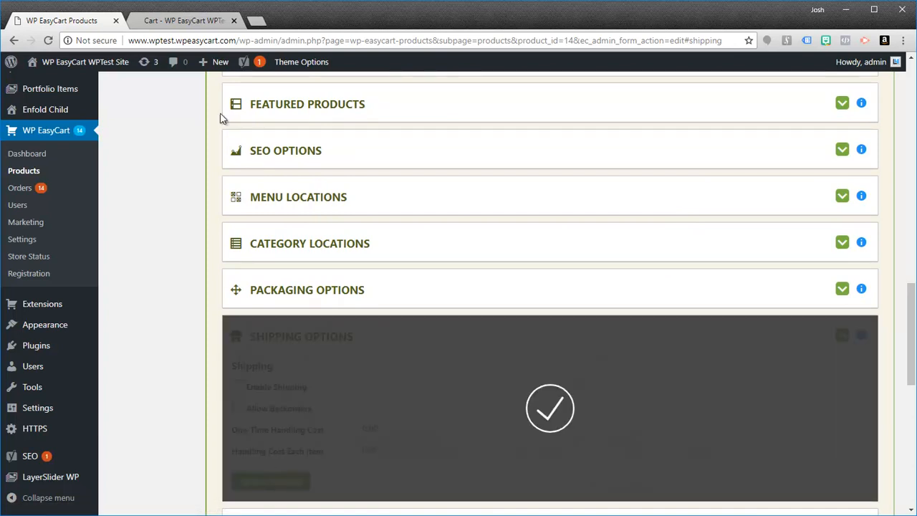
click(177, 21)
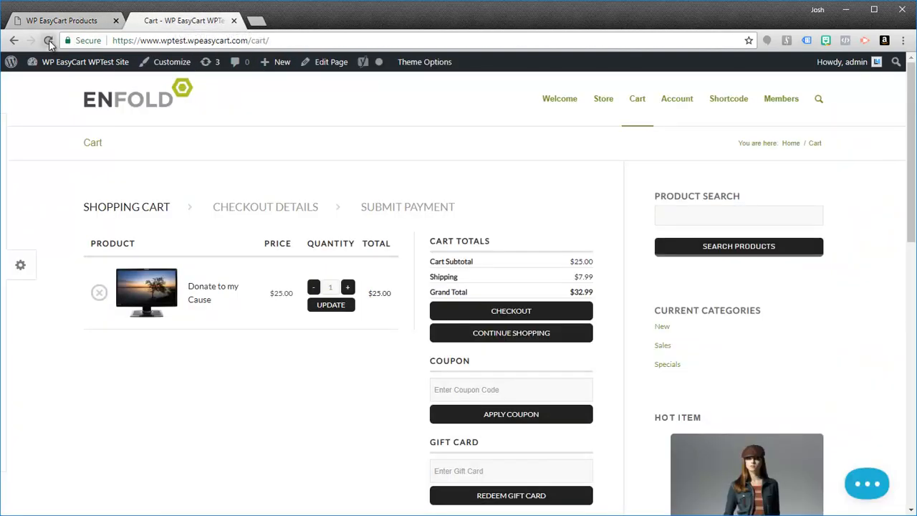
click(48, 40)
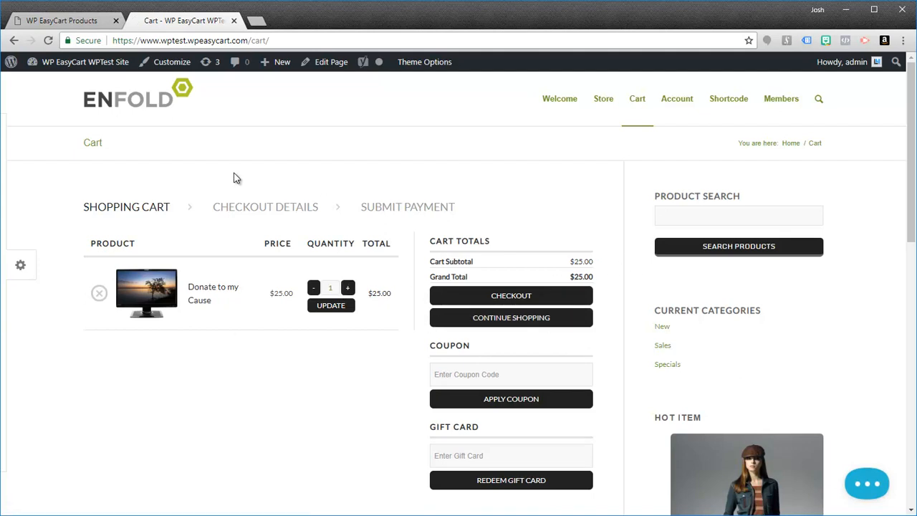
Back in the product editor, set the donation product's short description to "Please enter any amount for your donation." and save it.
click(64, 21)
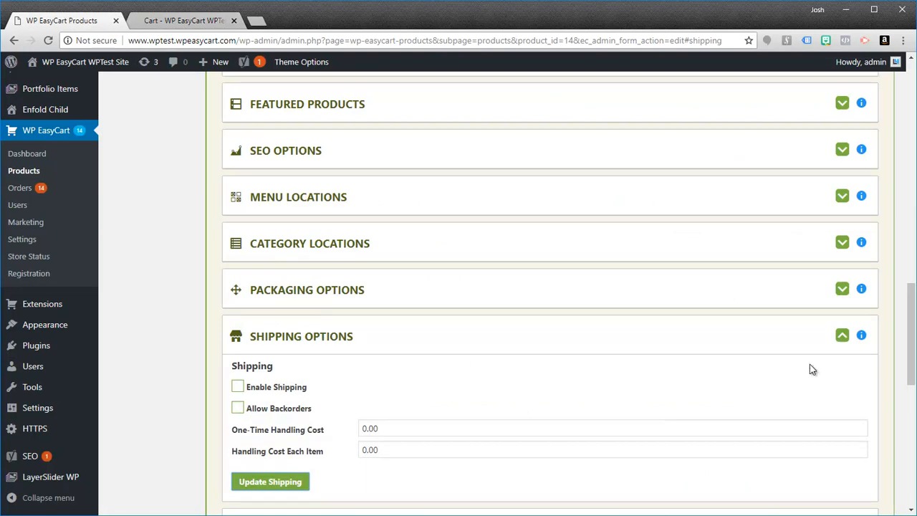
click(840, 340)
mouse_move(912, 390)
mouse_down()
mouse_move(912, 333)
mouse_move(909, 409)
mouse_up()
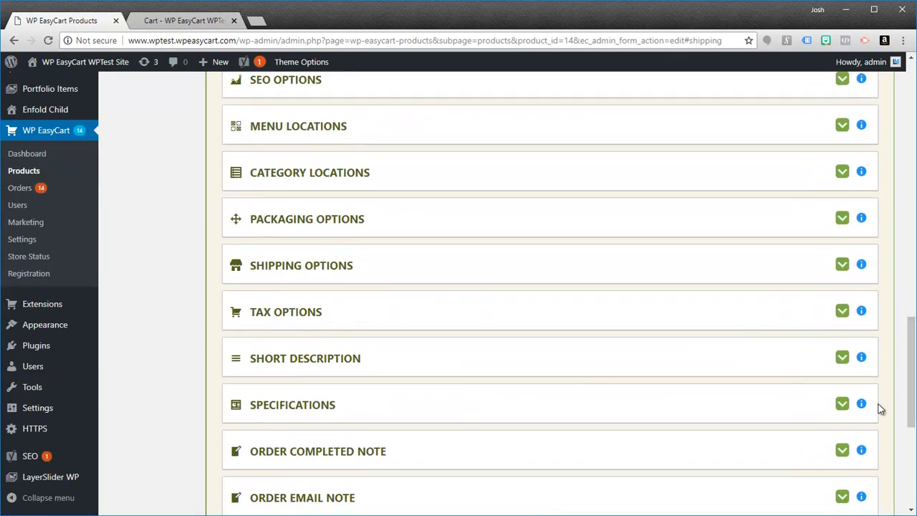
click(842, 357)
click(296, 430)
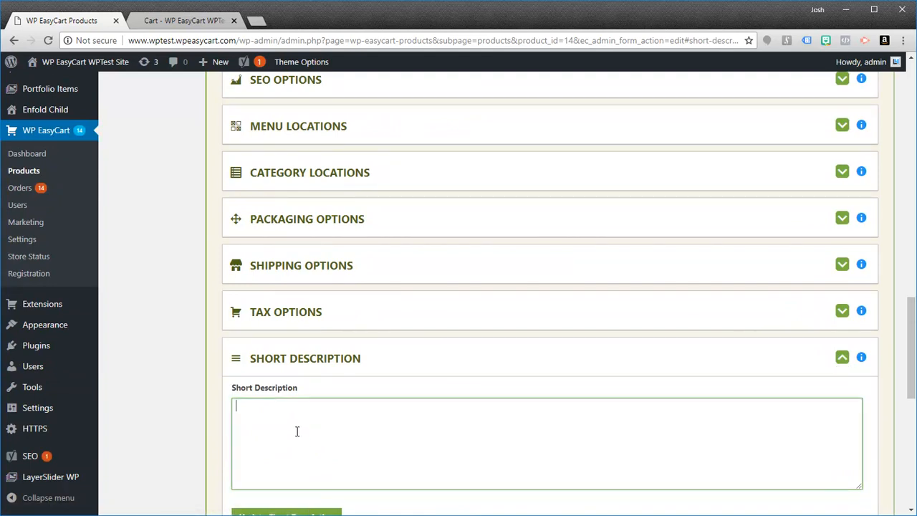
text(Please enter any amount for your donation)
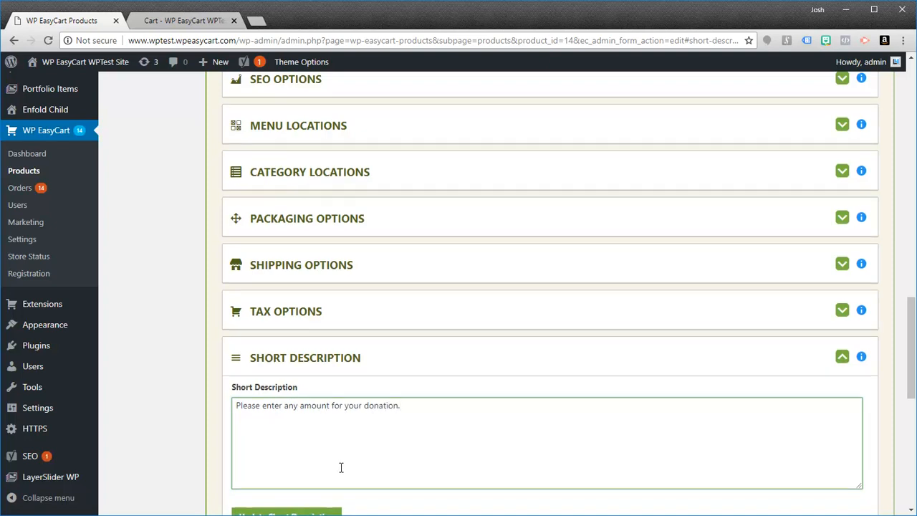
text(.)
scroll(342, 470, down, 1)
click(297, 457)
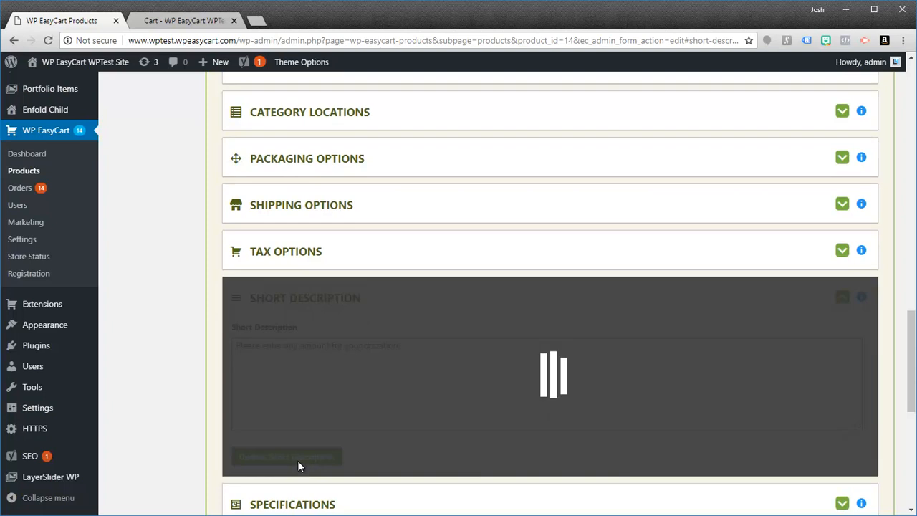
Open the donation product's store page from the cart and check its description and donation amount field.
click(181, 22)
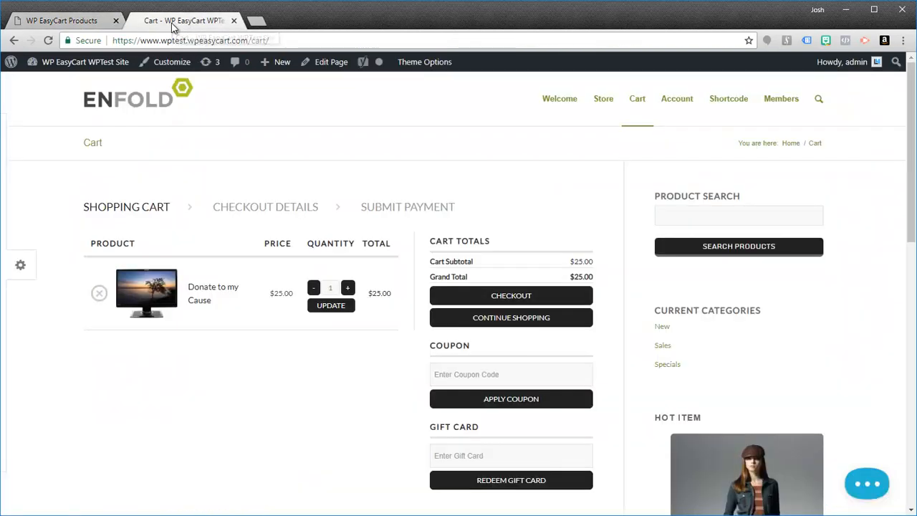
click(205, 299)
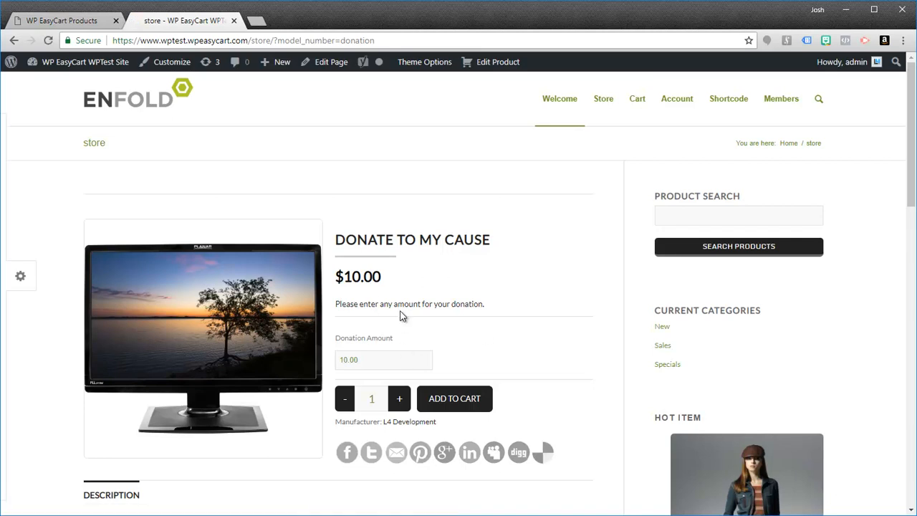
scroll(518, 352, down, 2)
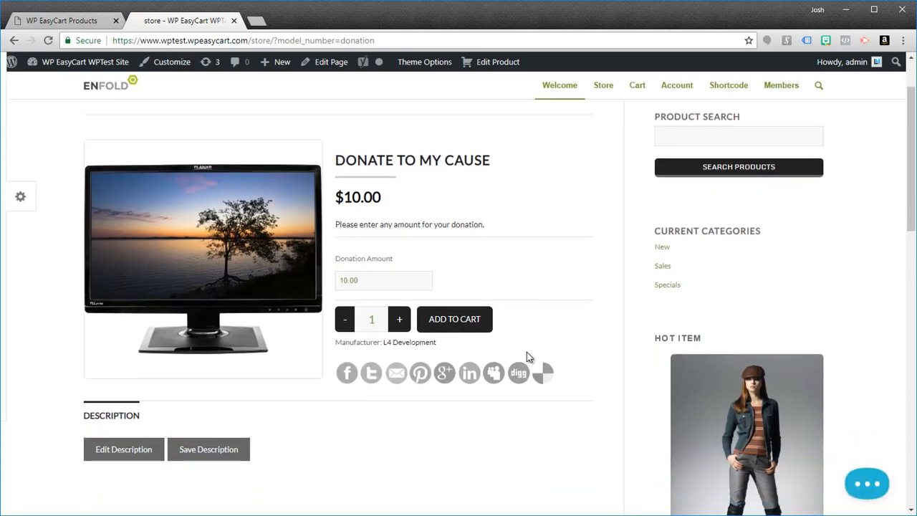
scroll(528, 354, up, 2)
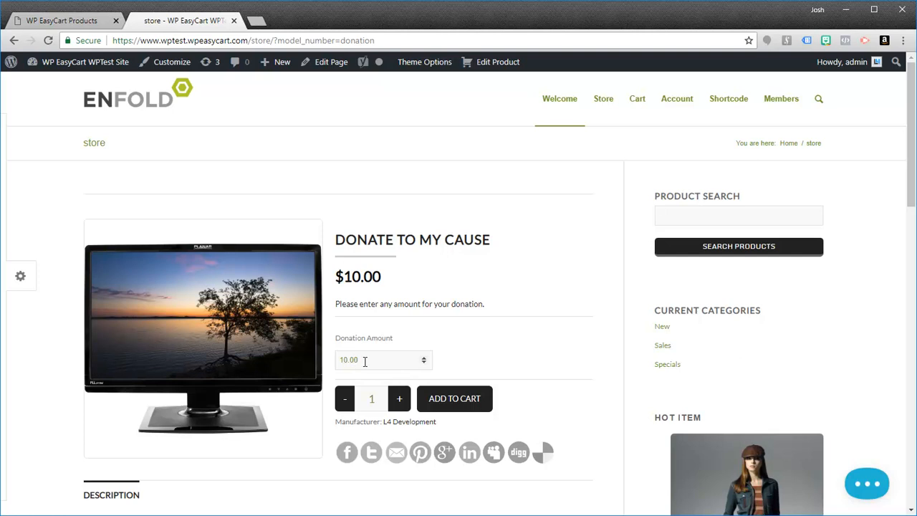
In the product editor, change the product title to Make-A-Payment and close the old store page.
click(77, 22)
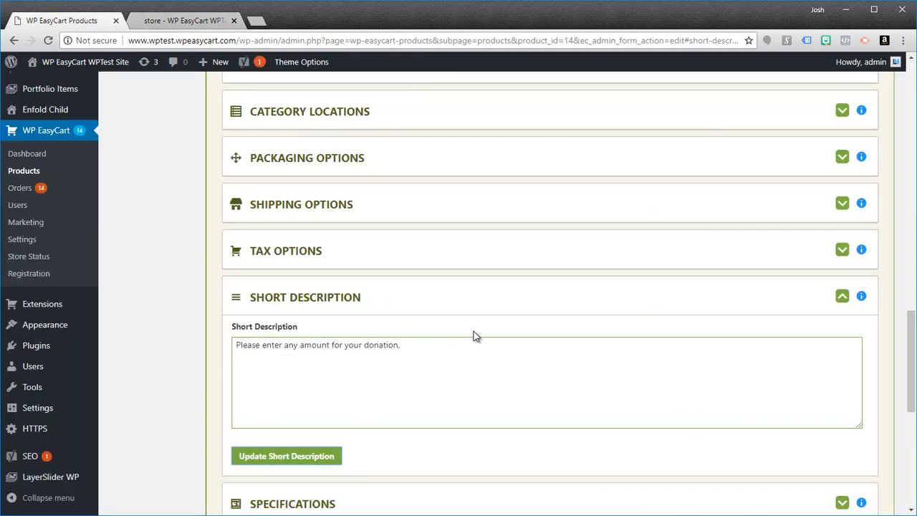
scroll(476, 337, up, 20)
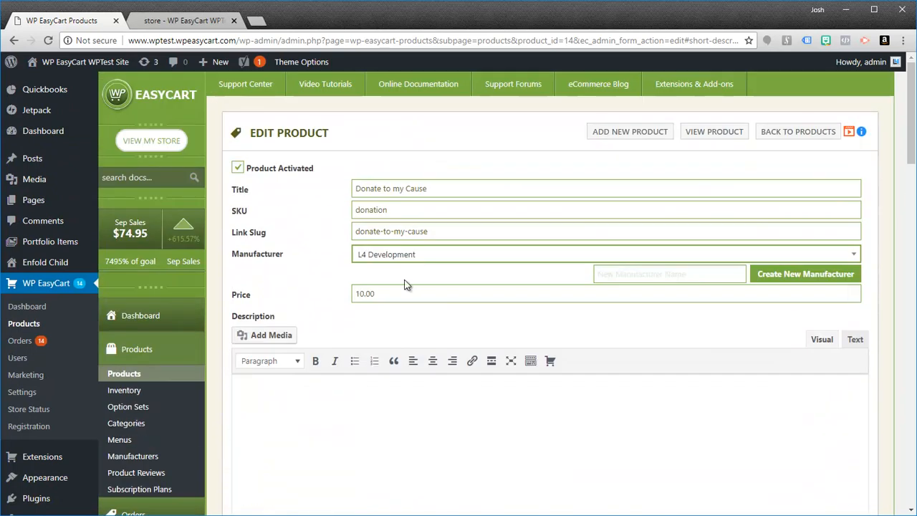
drag(448, 188, 328, 200)
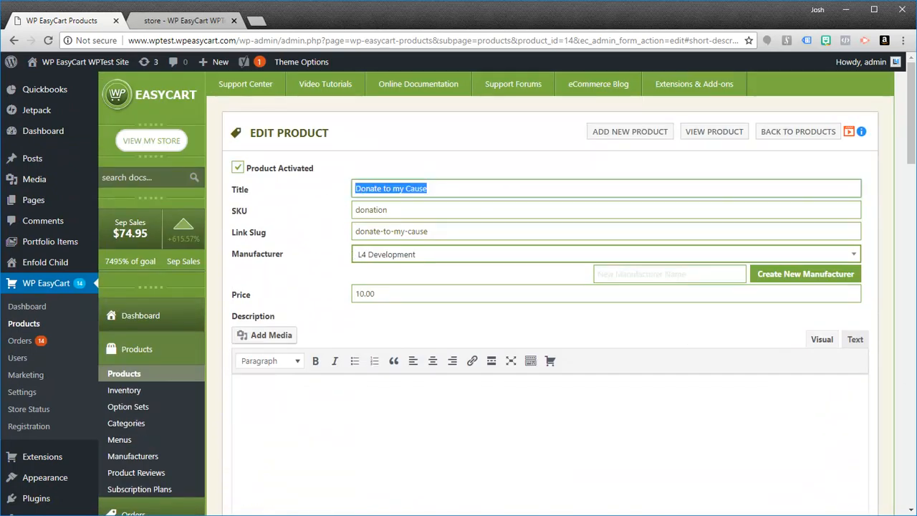
text(Make-A )
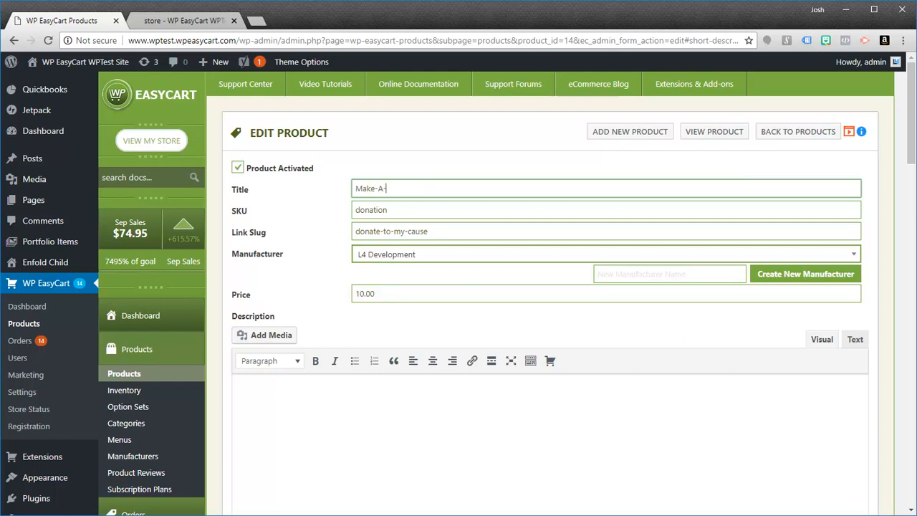
text(Payment)
click(253, 20)
Set both the product's SKU and its link slug to payment.
double_click(383, 208)
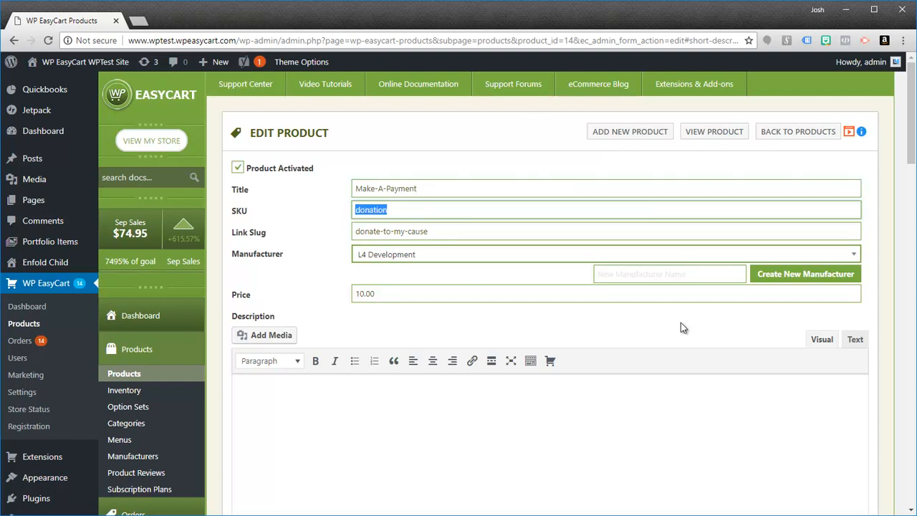
text(payment)
drag(439, 232, 365, 237)
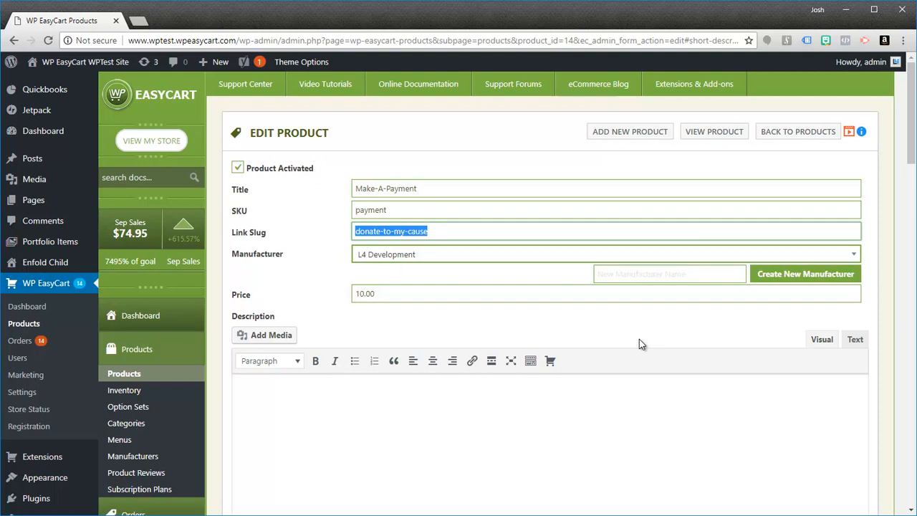
text(payment)
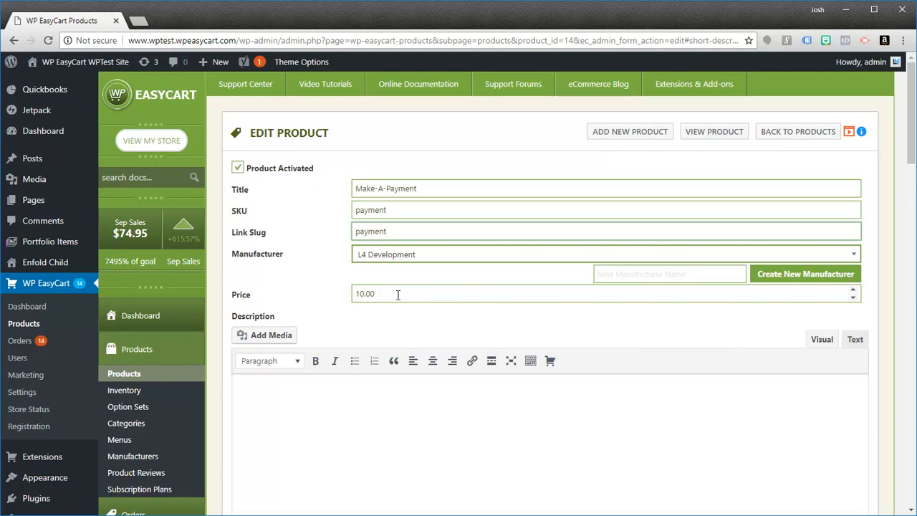
Set the product's price to 0 and save the product.
double_click(375, 293)
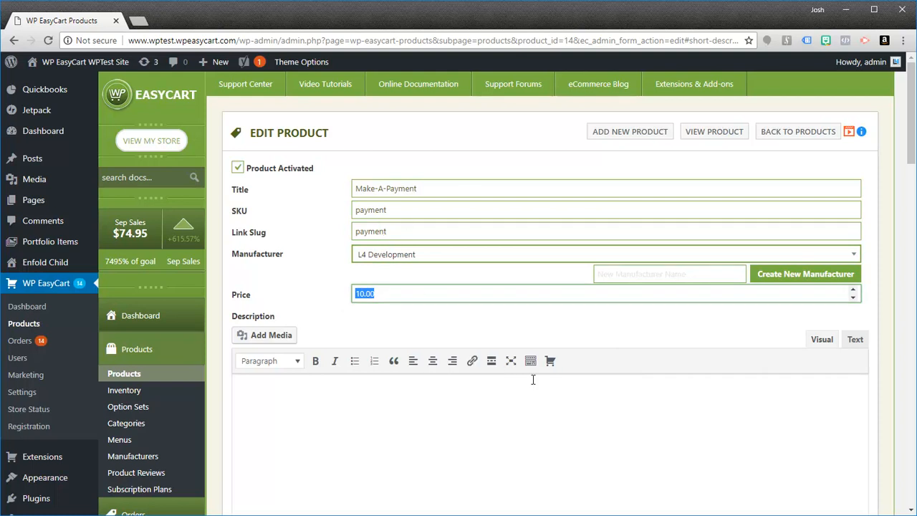
text(0)
scroll(553, 274, down, 3)
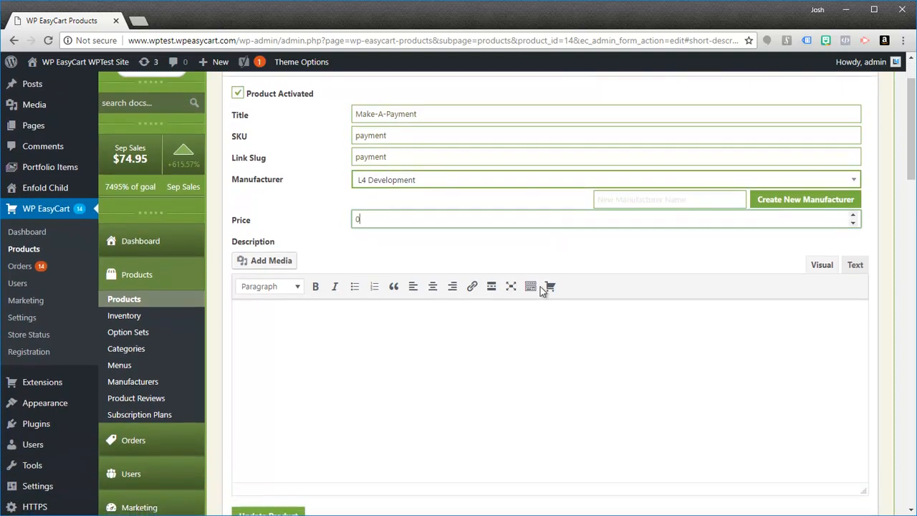
click(275, 421)
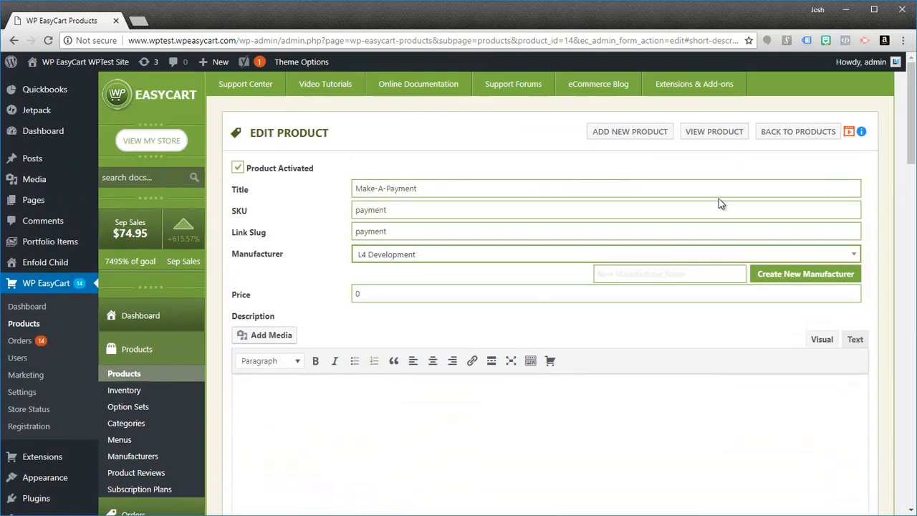
View the Make-A-Payment product in the store and select its page address.
click(714, 131)
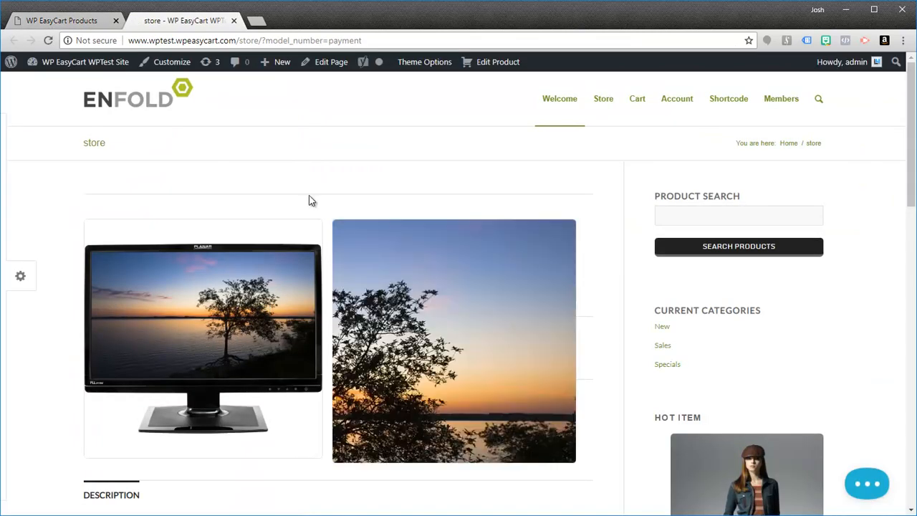
drag(381, 40, 124, 49)
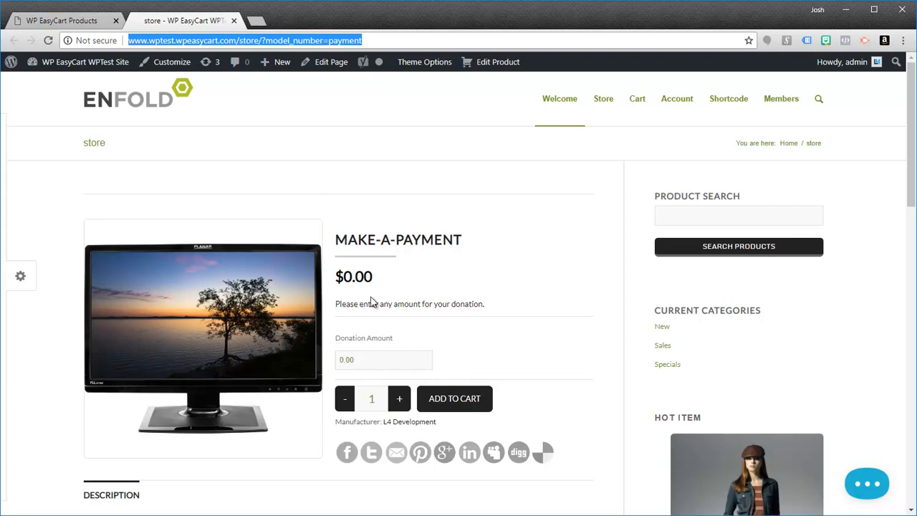
Back in the store admin, add a new option set of type Advanced Text Input.
click(68, 20)
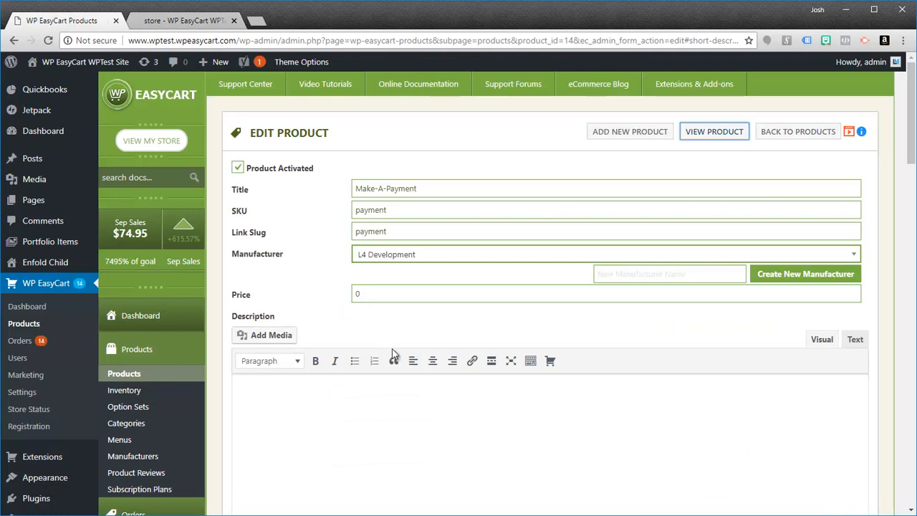
scroll(390, 357, down, 2)
click(136, 306)
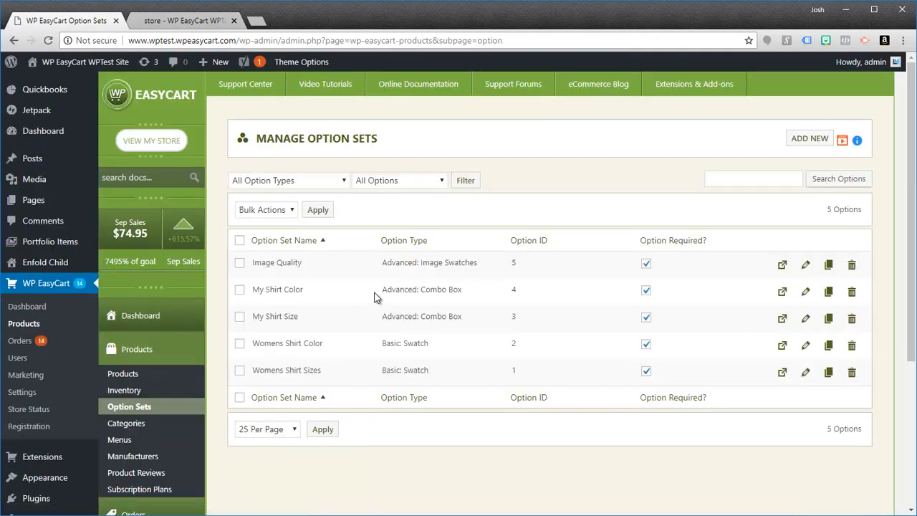
click(806, 138)
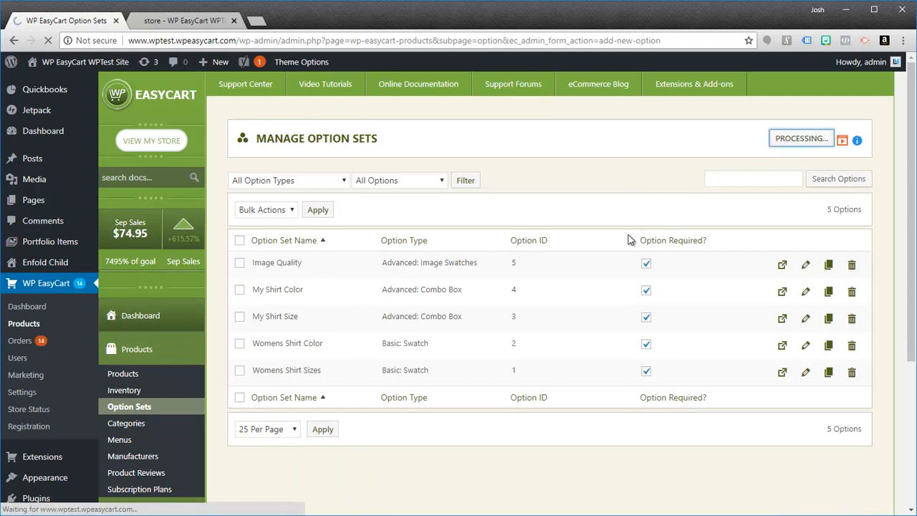
click(383, 170)
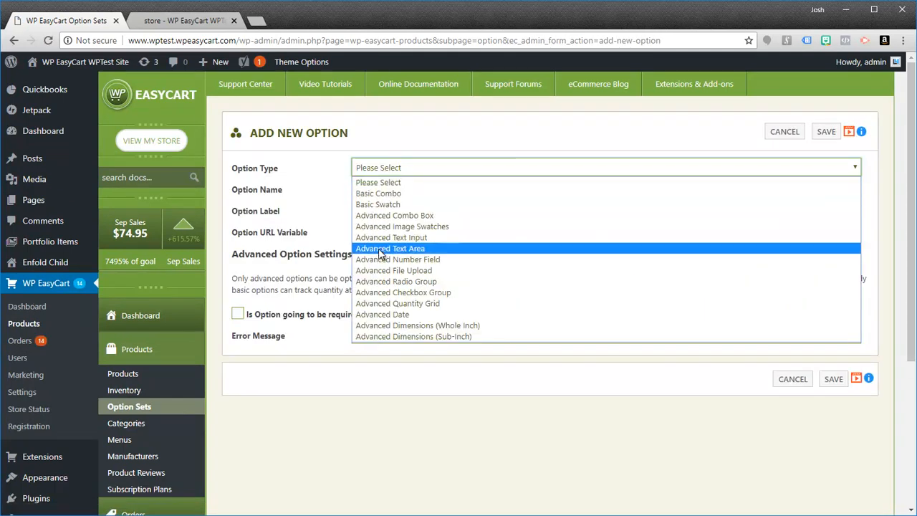
click(380, 237)
Name the new option Invoice Number and label it Enter Invoice Number.
click(373, 189)
text(INvoi)
key(BackSpace)
key(BackSpace)
key(BackSpace)
key(BackSpace)
text(nvoice)
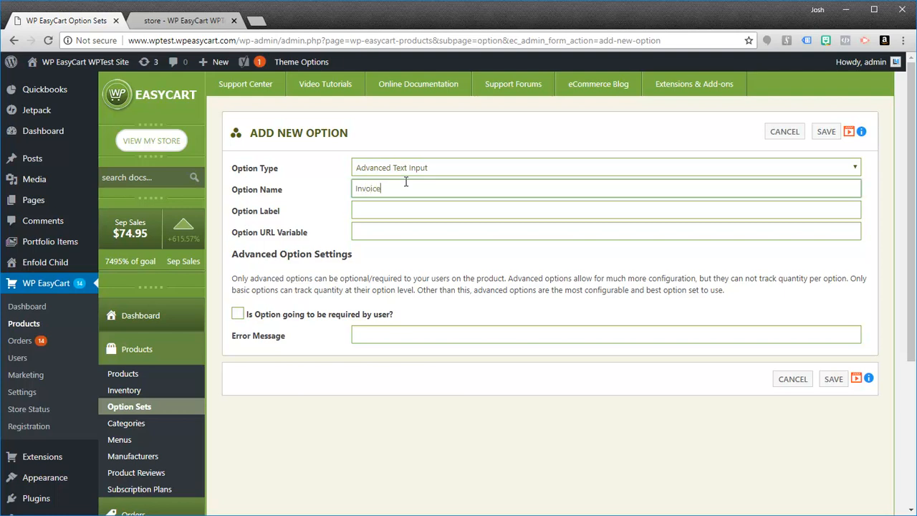
text( Number)
key(Tab)
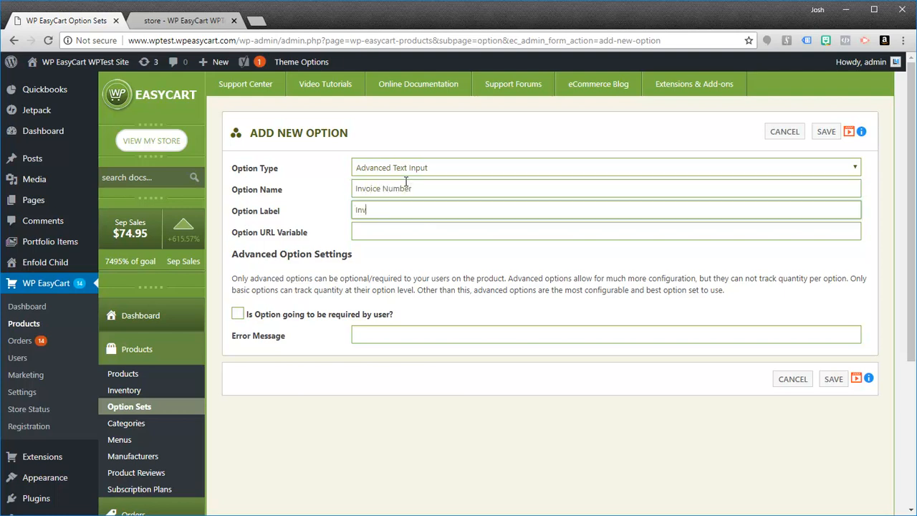
text(Enter Invoice Number)
click(375, 231)
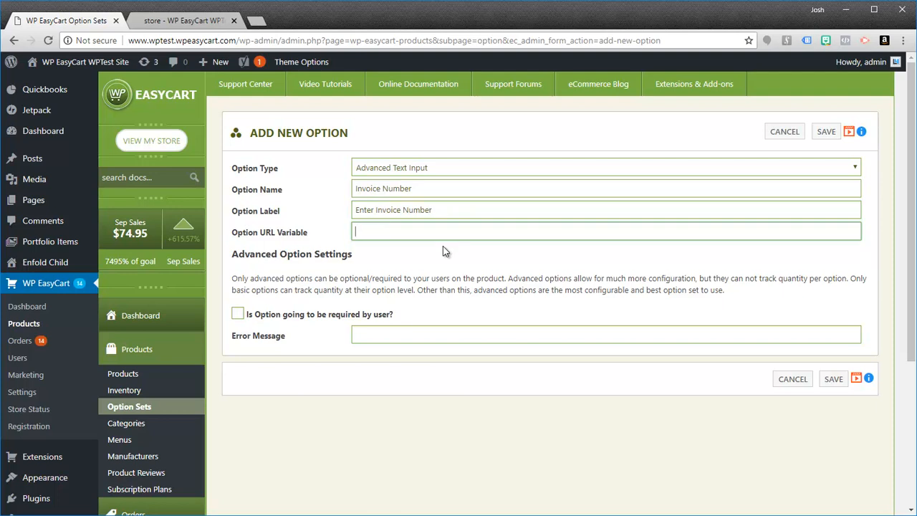
Make the option required with the error message "Please enter your invoice number." and save the option.
click(239, 316)
click(378, 333)
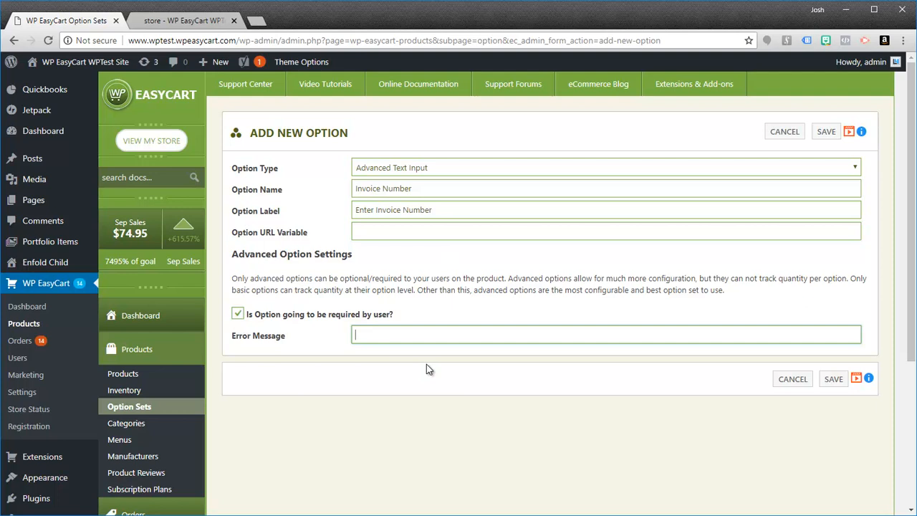
text(Please enter your invoice numbe)
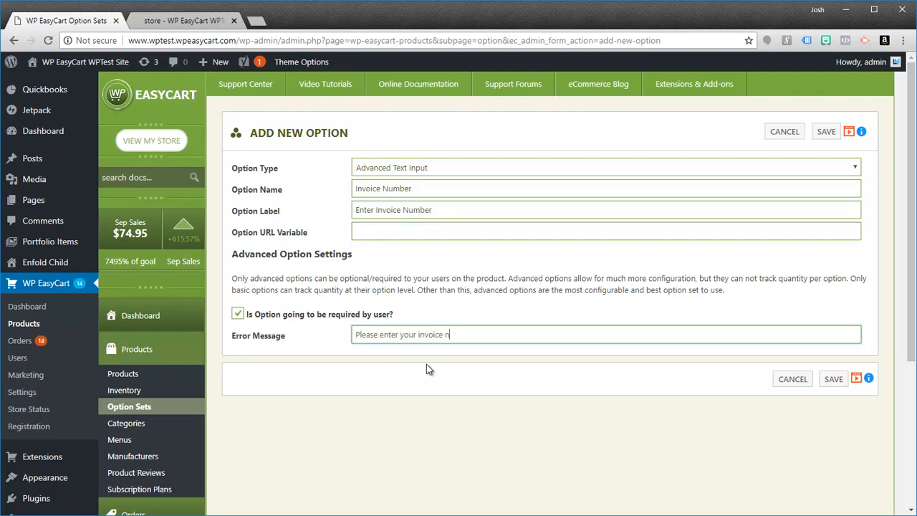
text(r .)
click(831, 380)
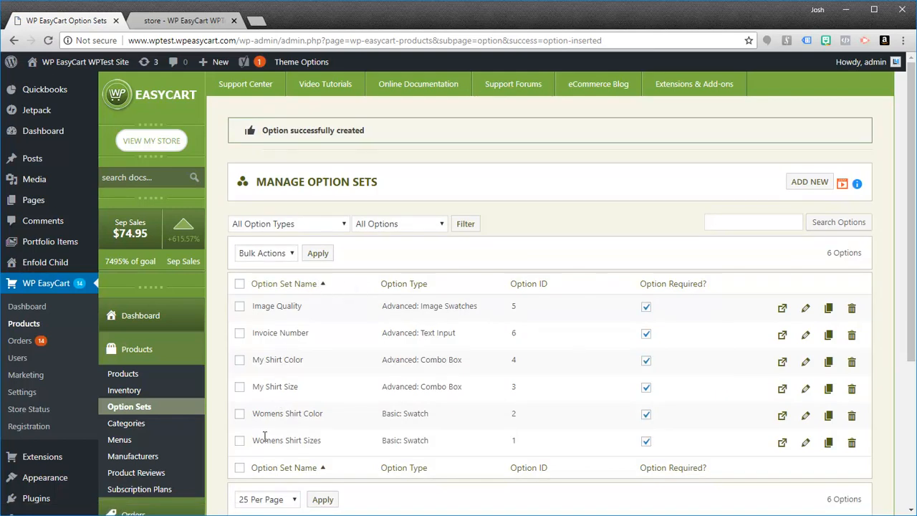
Open the Make-A-Payment product for editing and enable advanced options for its option sets.
click(127, 375)
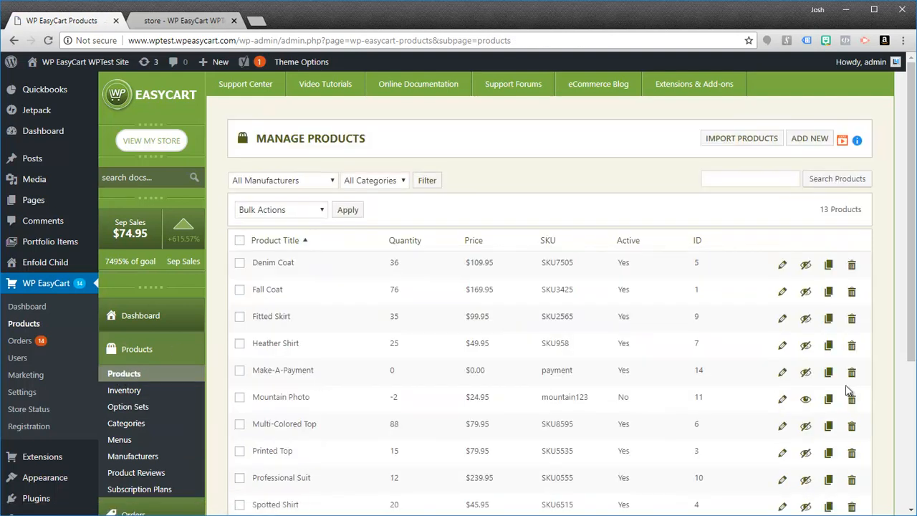
click(783, 372)
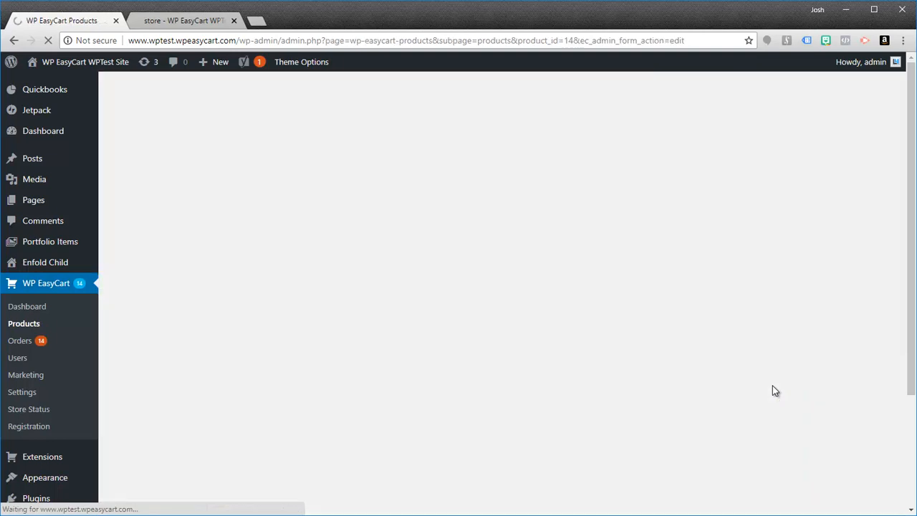
scroll(491, 317, down, 4)
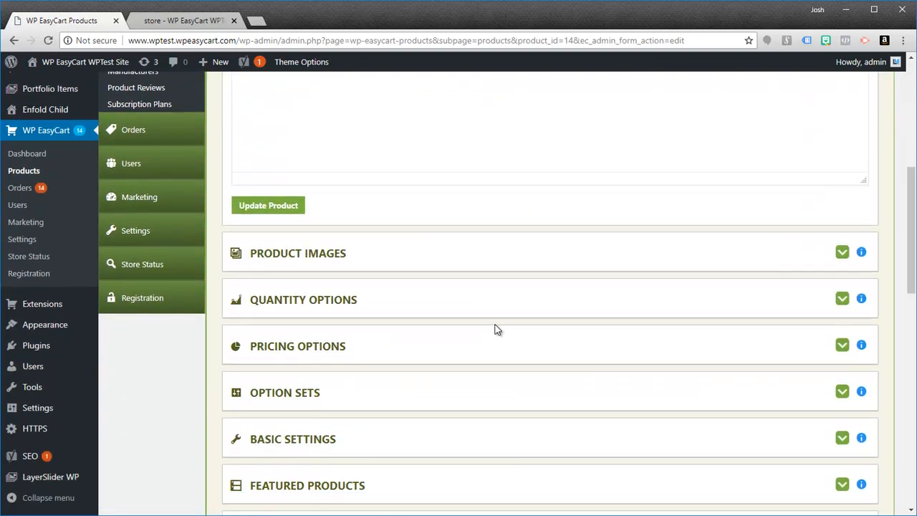
click(841, 366)
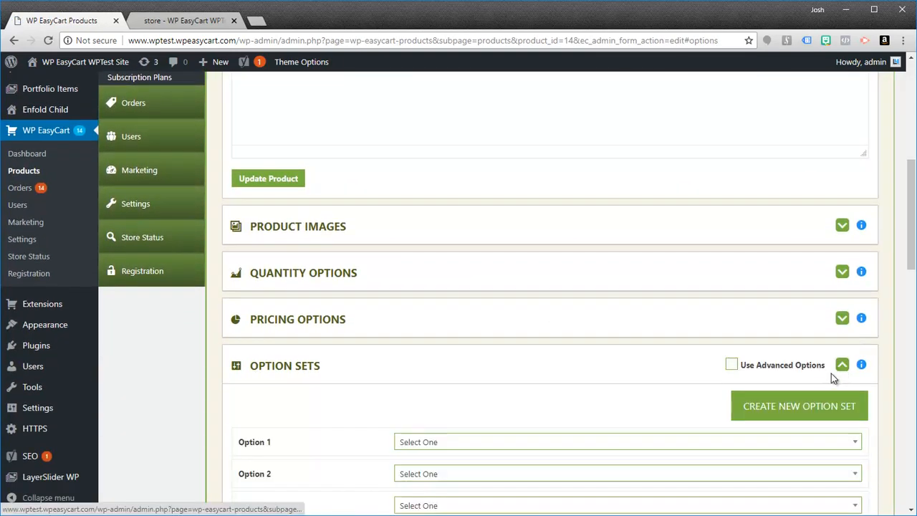
click(732, 365)
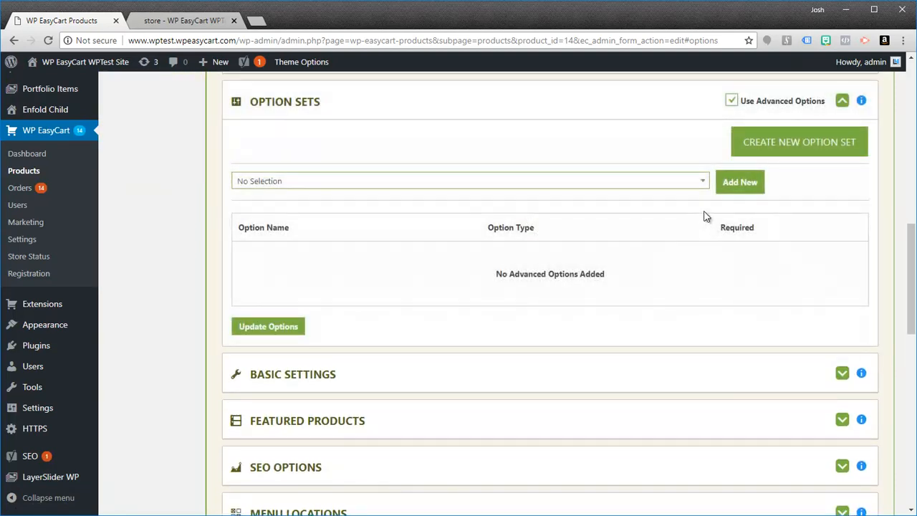
Add the Invoice Number option set to the product and save its options.
click(703, 180)
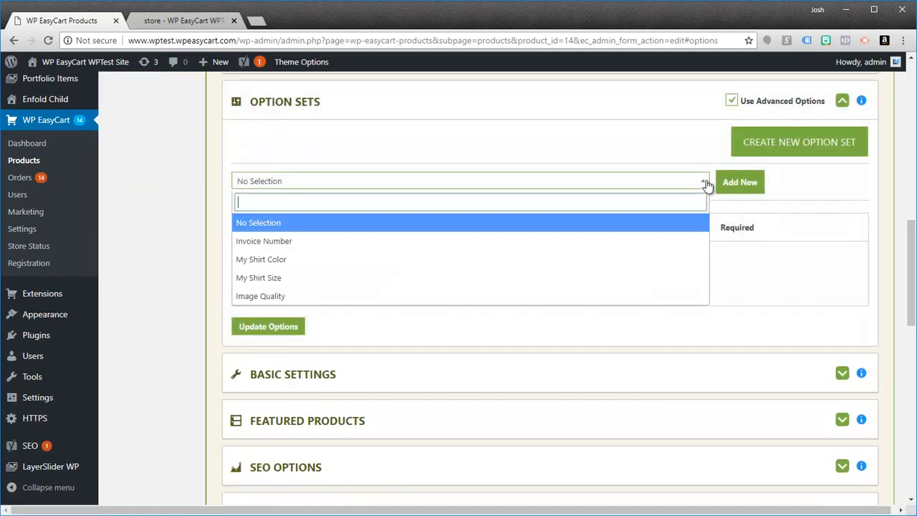
click(328, 243)
click(739, 182)
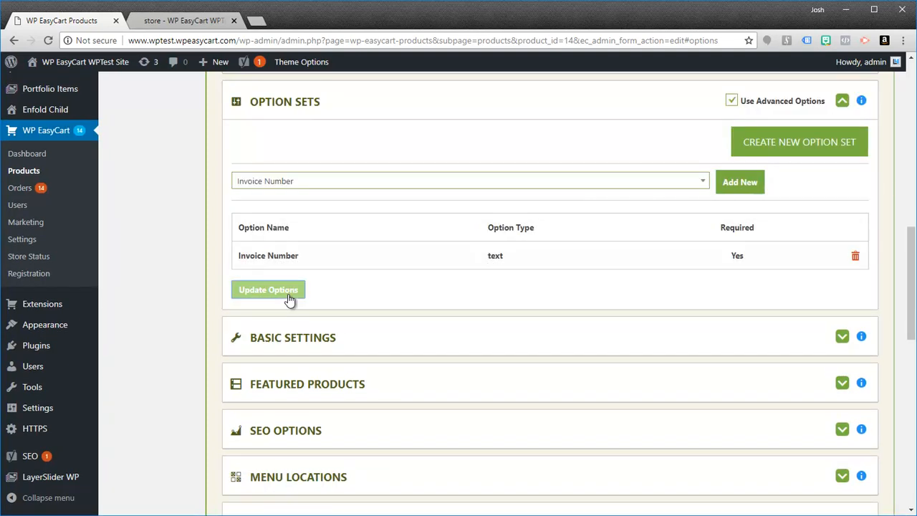
click(289, 294)
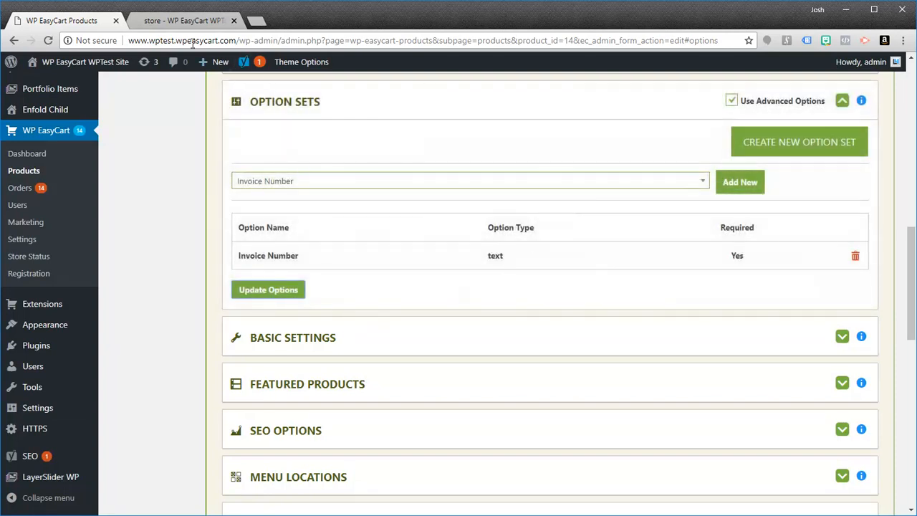
Reload the Make-A-Payment page in the store and try adding the product to the cart without an invoice number.
click(182, 20)
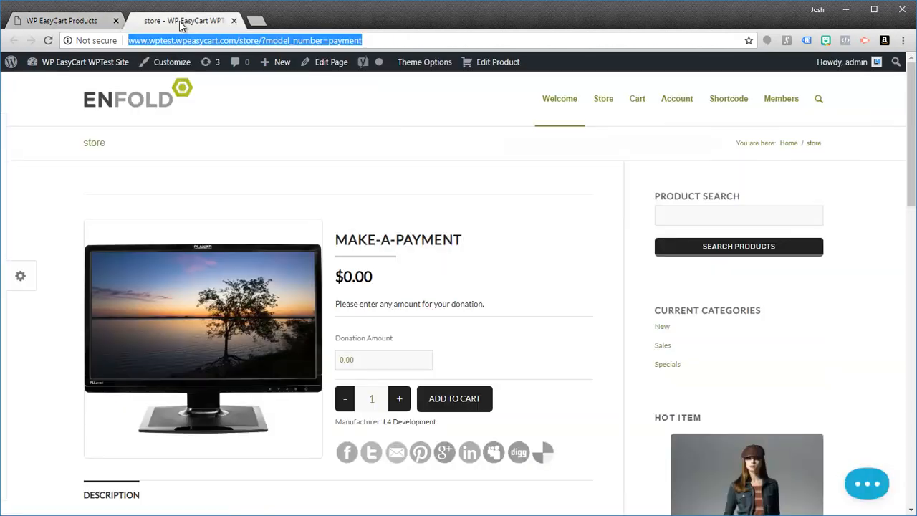
click(48, 41)
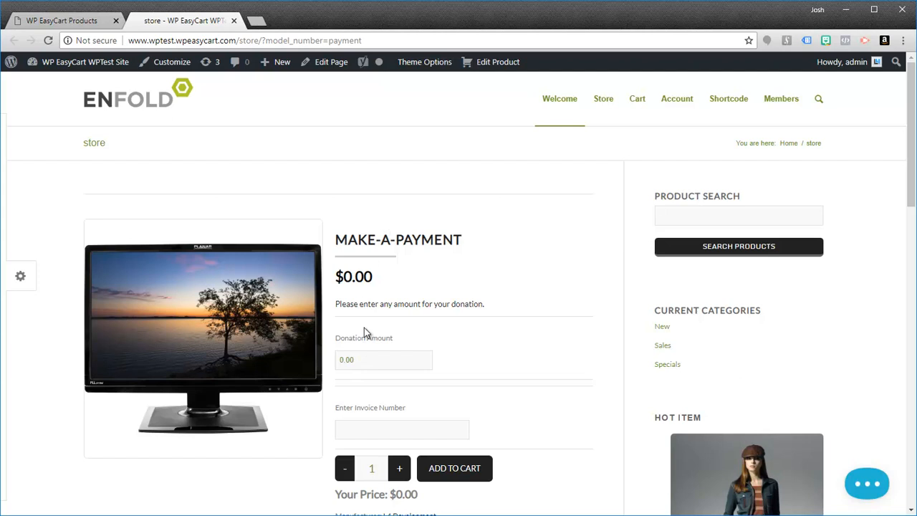
click(448, 471)
Fill in the invoice number and enter 49 as the donation amount.
click(386, 458)
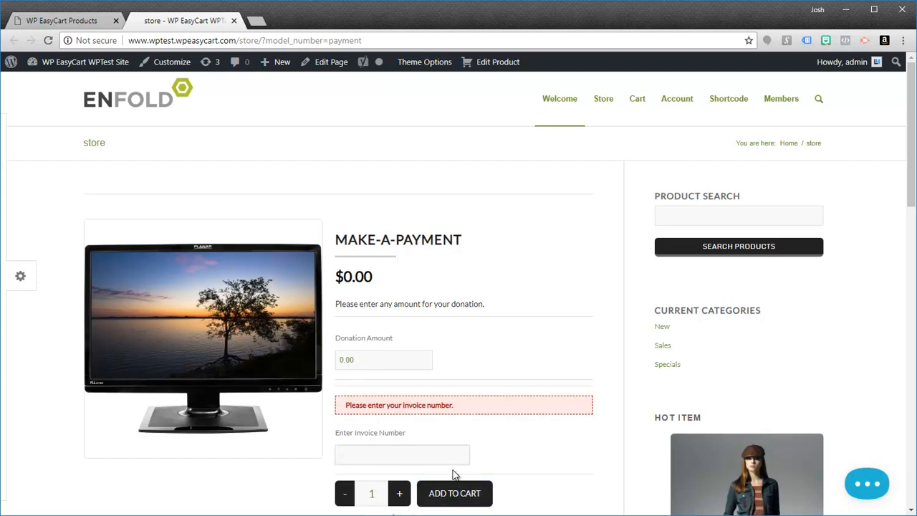
click(351, 361)
text(49)
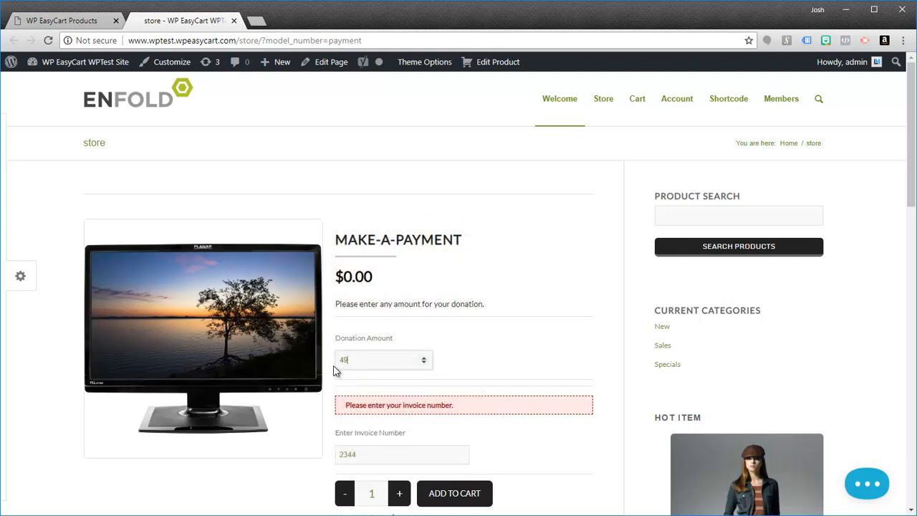
Examine the Donation Amount label and the invoice number field on the Make-A-Payment page.
scroll(499, 338, down, 2)
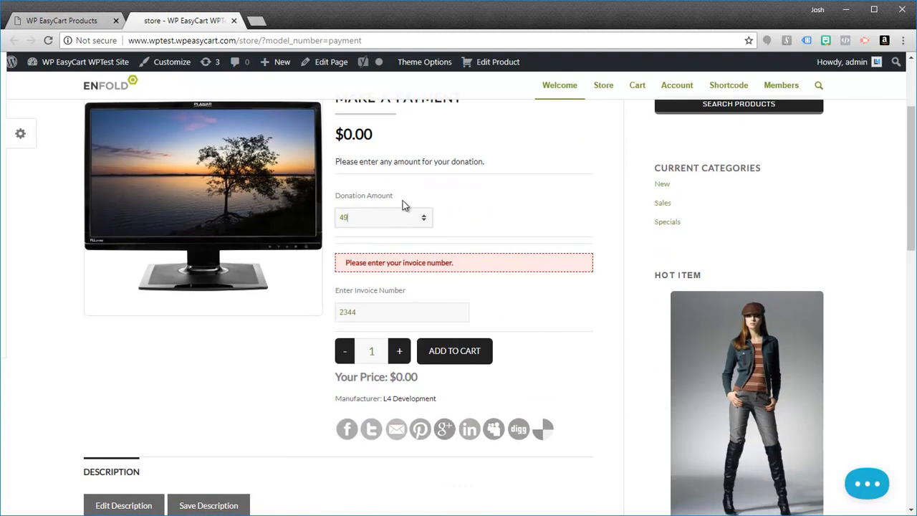
drag(402, 201, 330, 204)
click(388, 190)
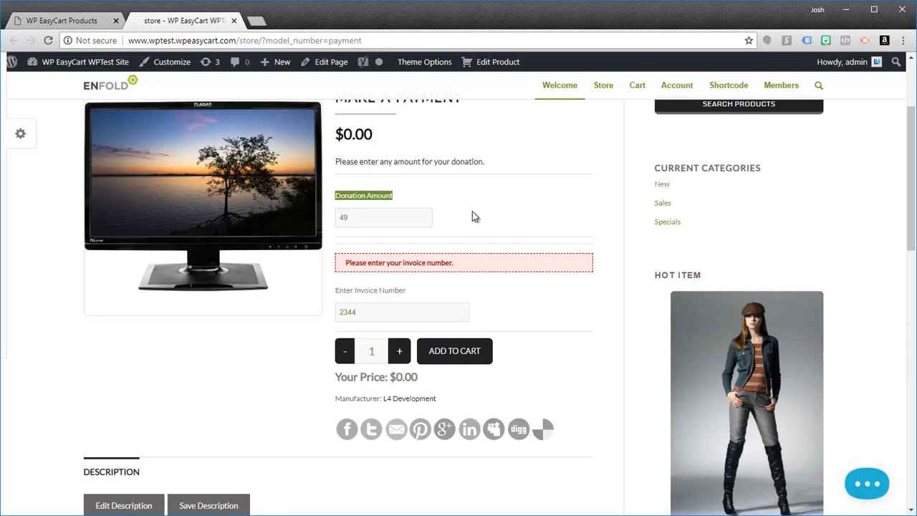
scroll(472, 214, up, 2)
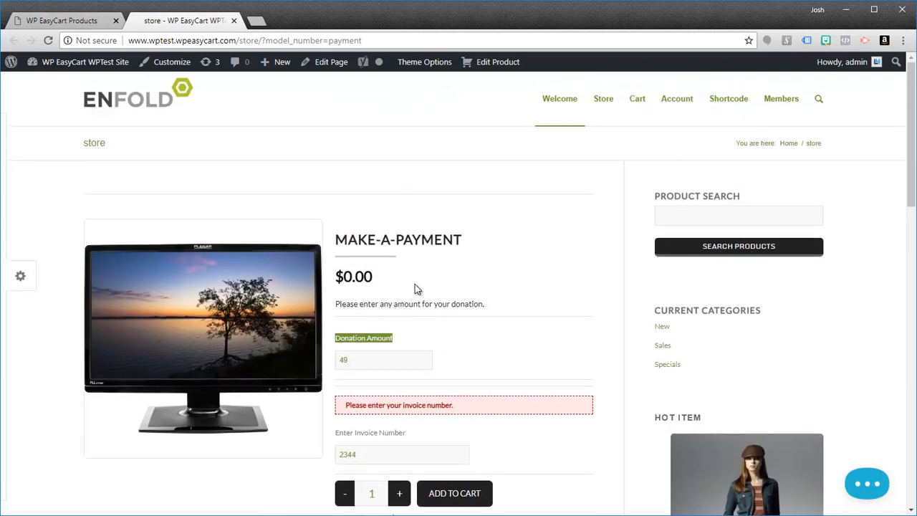
scroll(437, 306, down, 2)
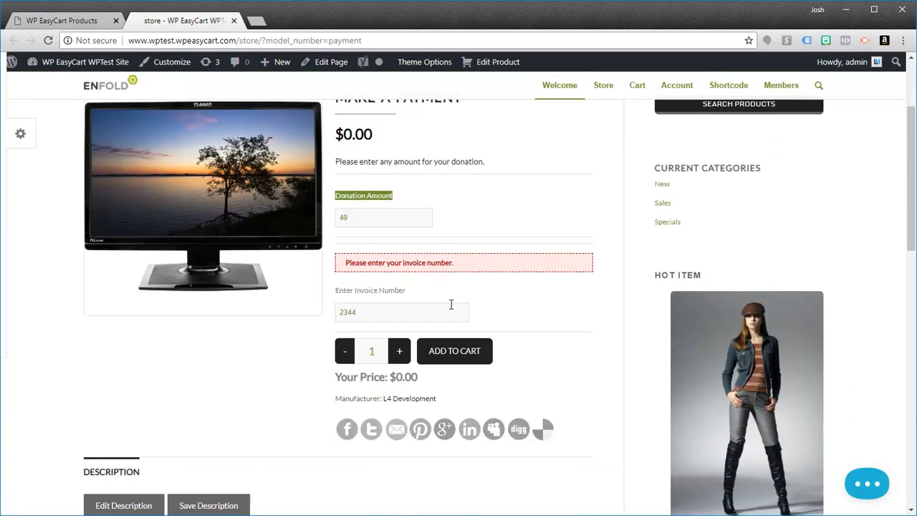
scroll(215, 164, up, 2)
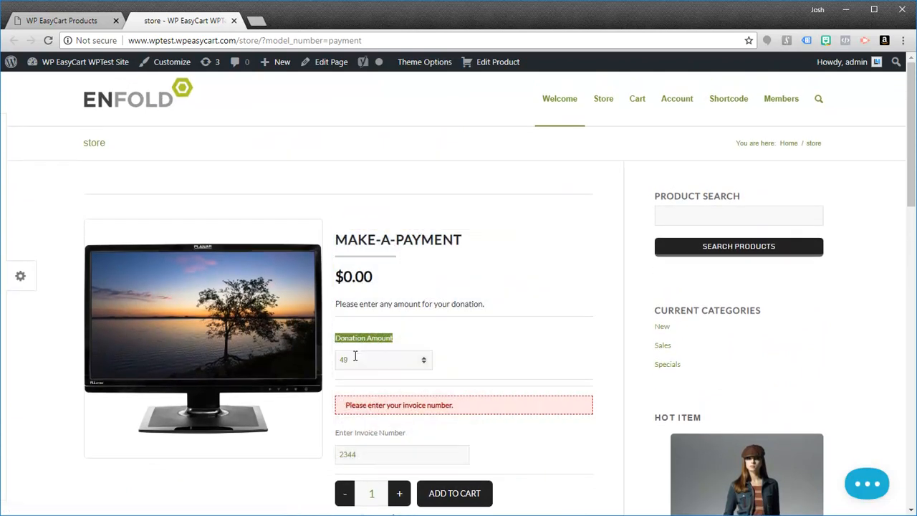
drag(336, 338, 391, 342)
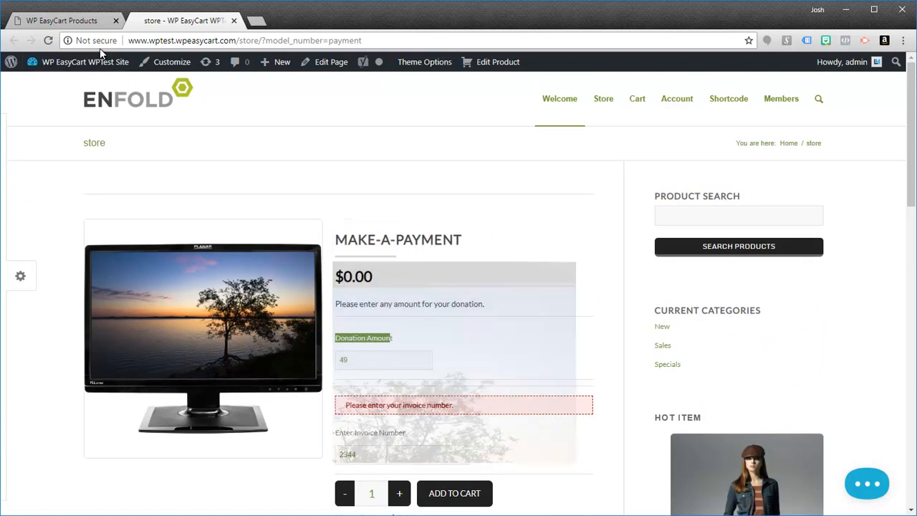
Back in the store admin, open the Language Editor settings and expand the Product Details Page section for US English.
click(69, 22)
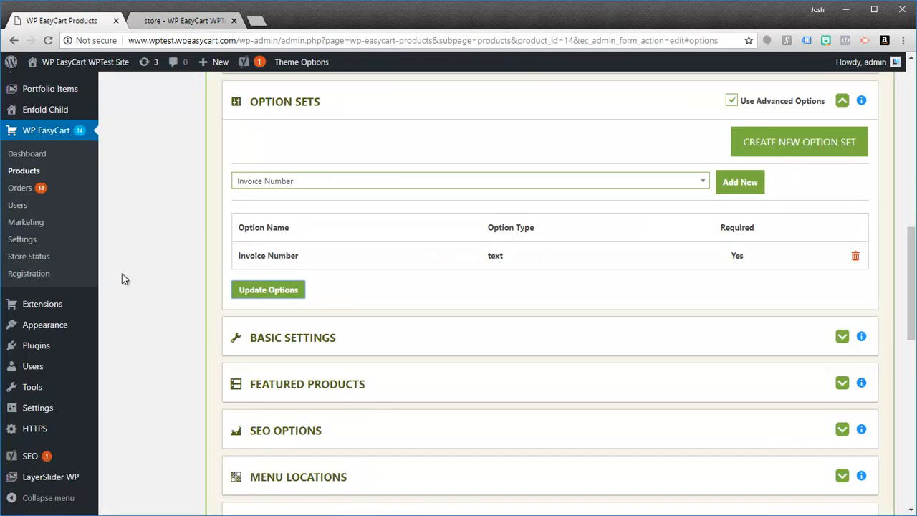
scroll(162, 235, up, 5)
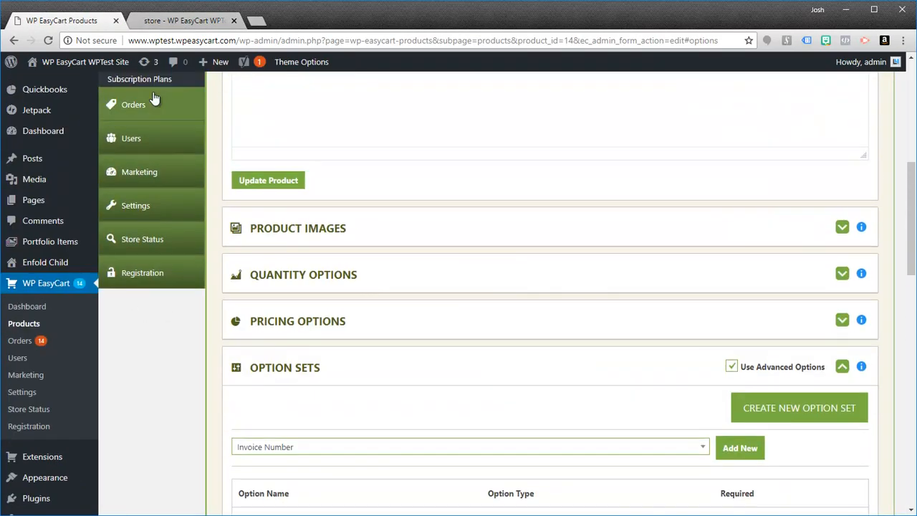
click(141, 242)
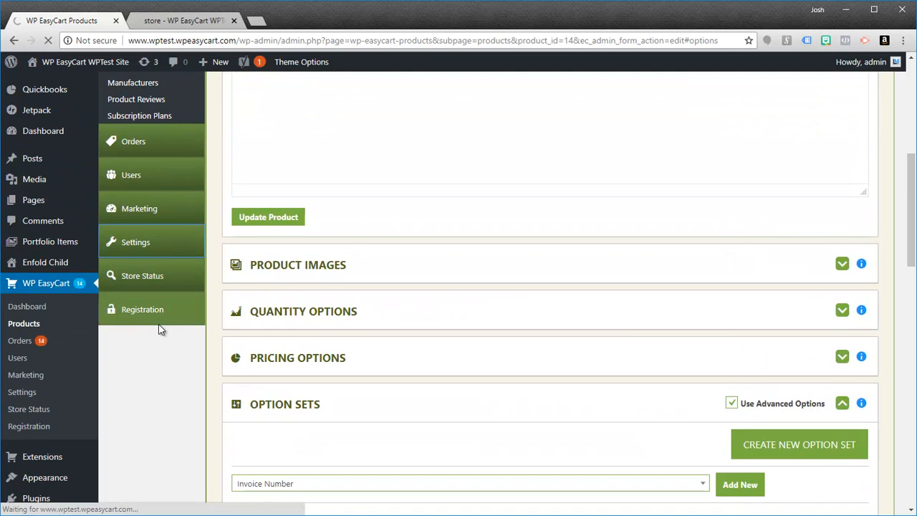
scroll(204, 337, down, 4)
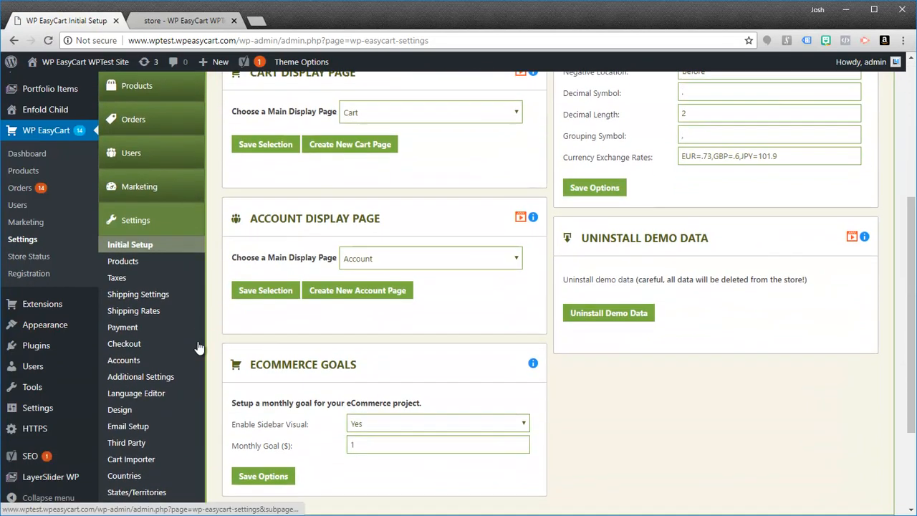
click(131, 398)
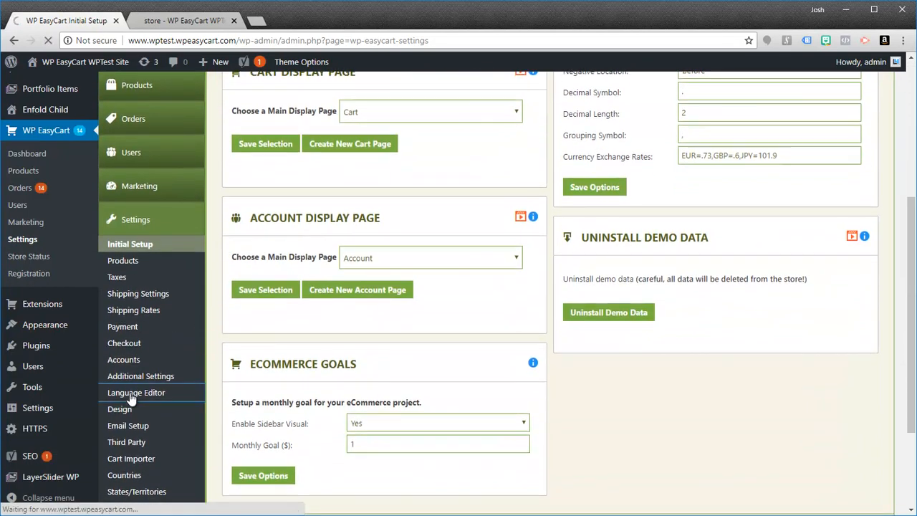
scroll(471, 292, down, 5)
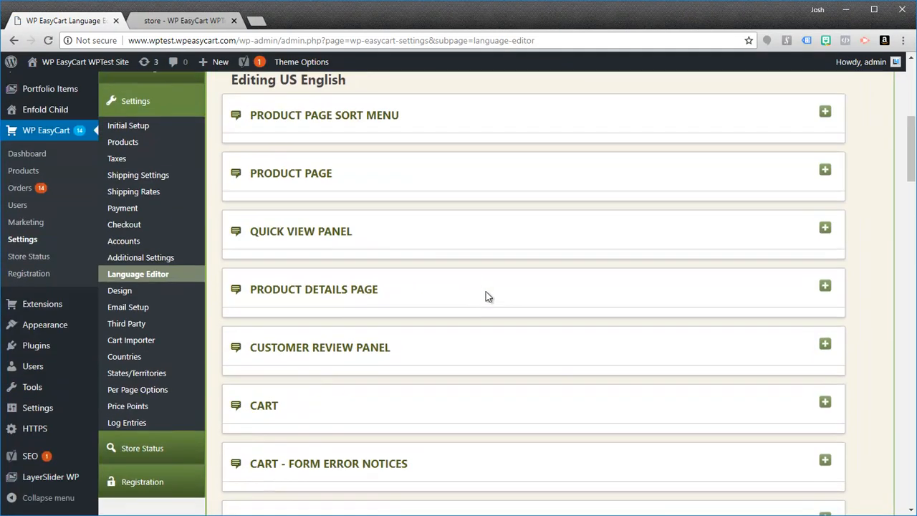
scroll(490, 295, up, 1)
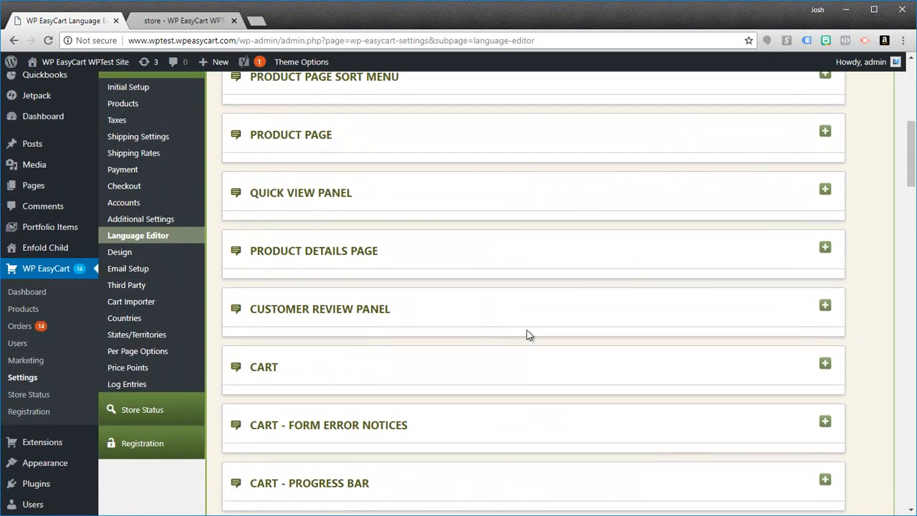
scroll(549, 303, up, 3)
scroll(548, 303, down, 2)
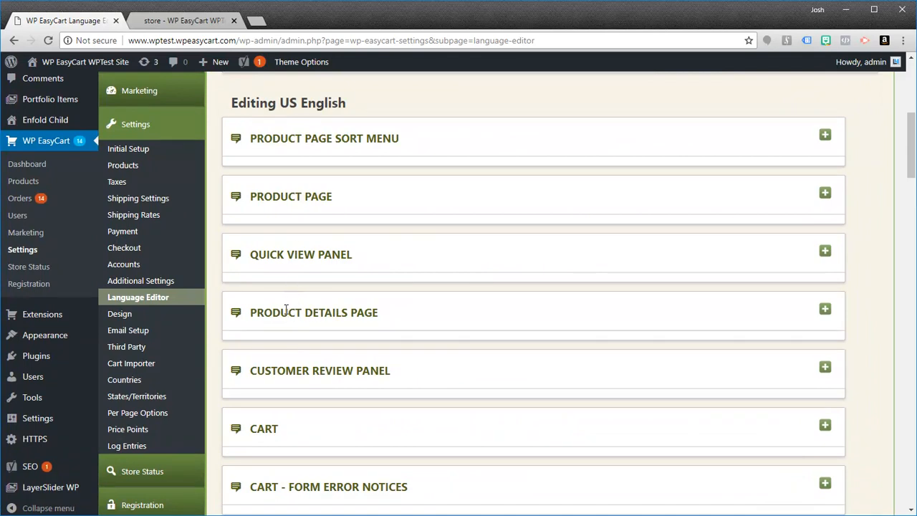
click(824, 312)
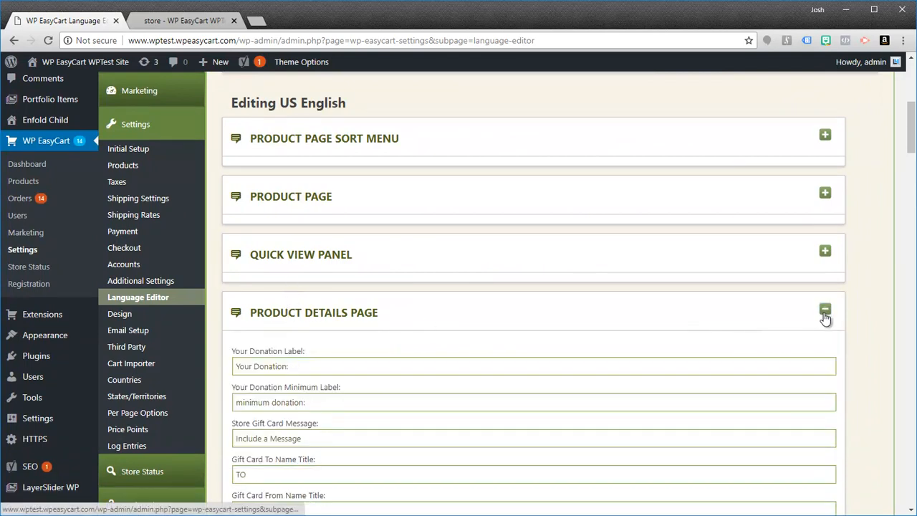
Change the Your Donation Label text to "Donation Amount:" and the Your Donation Minimum Label text to "minimum payment:".
scroll(340, 345, down, 3)
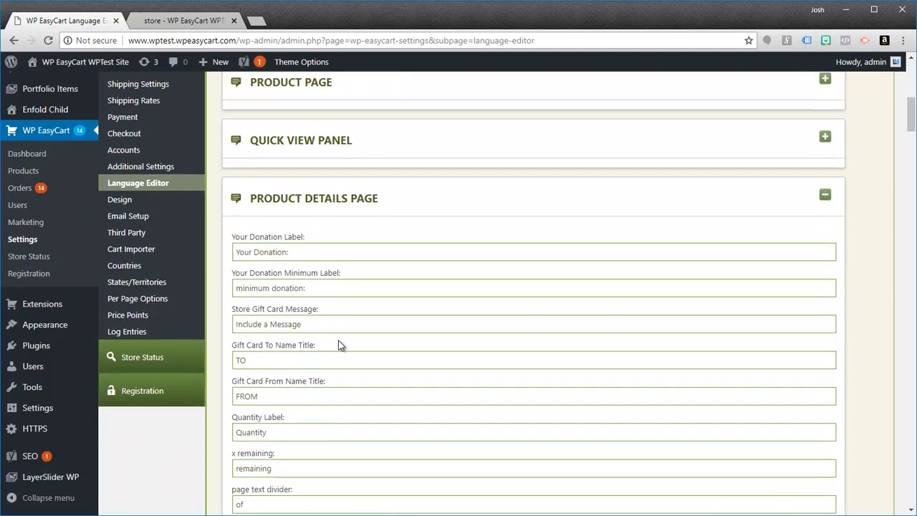
click(252, 167)
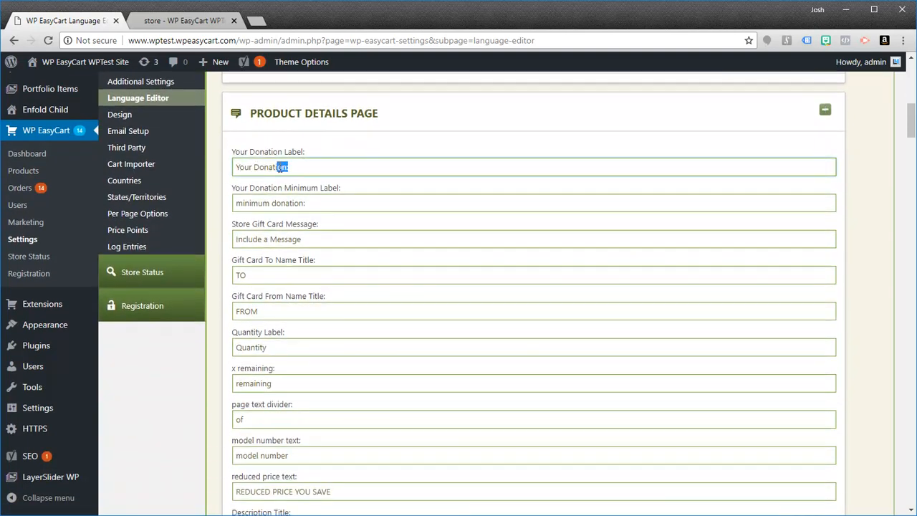
drag(289, 169, 272, 167)
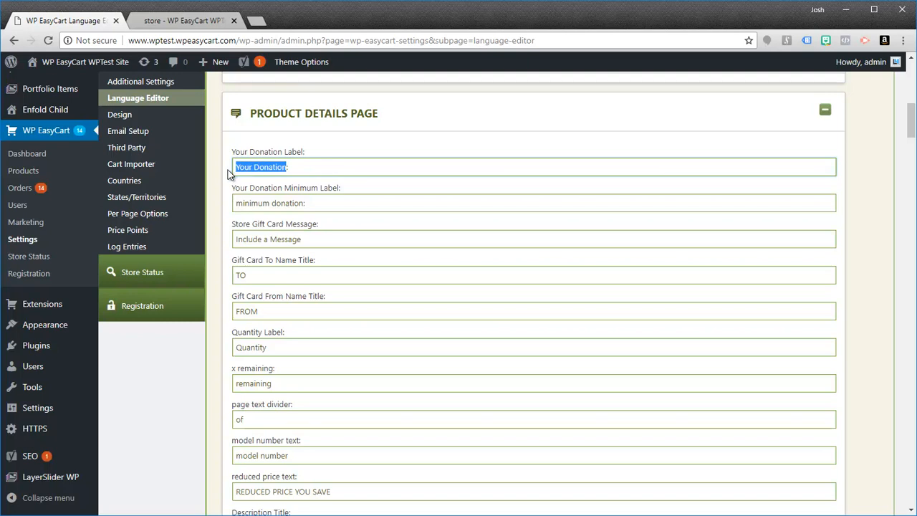
text(Don)
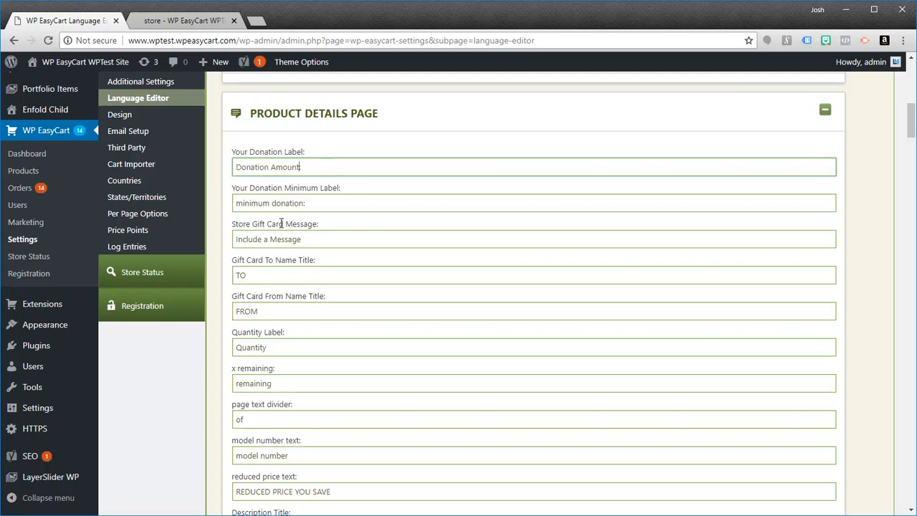
drag(305, 203, 272, 203)
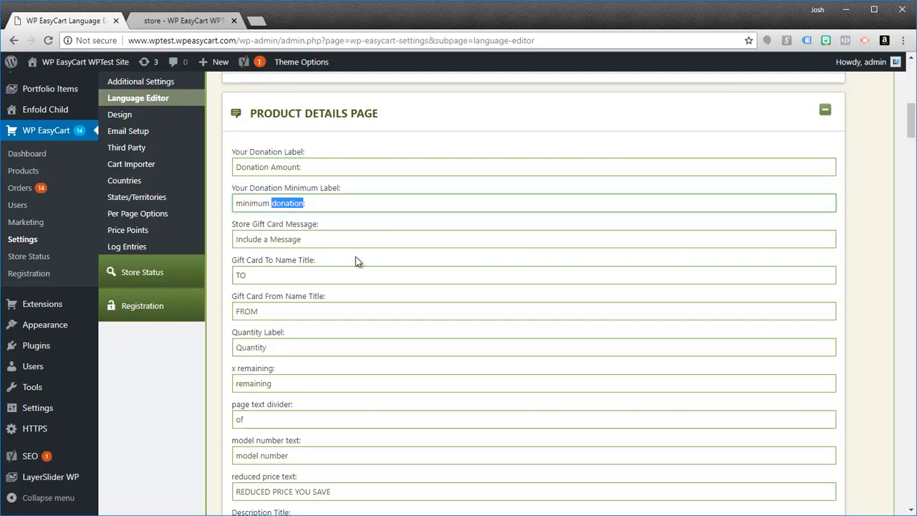
text(payment)
Change the Store Donation Amount text to "Payment Amount" and save the Product Details Page labels.
scroll(397, 315, down, 1)
scroll(397, 314, down, 3)
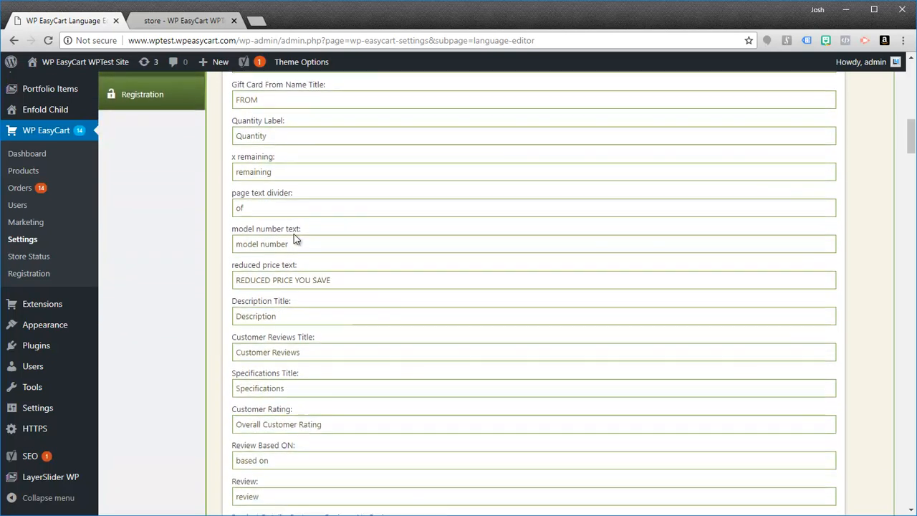
scroll(297, 270, down, 4)
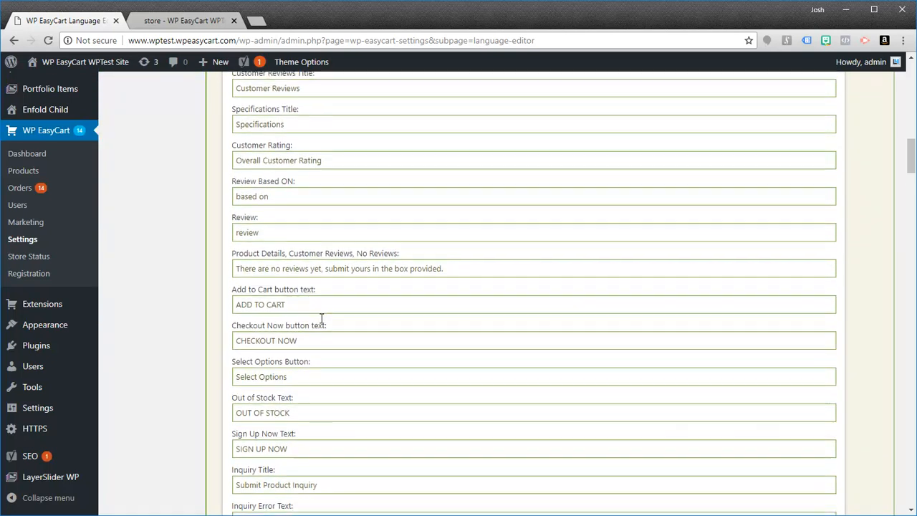
scroll(320, 342, down, 4)
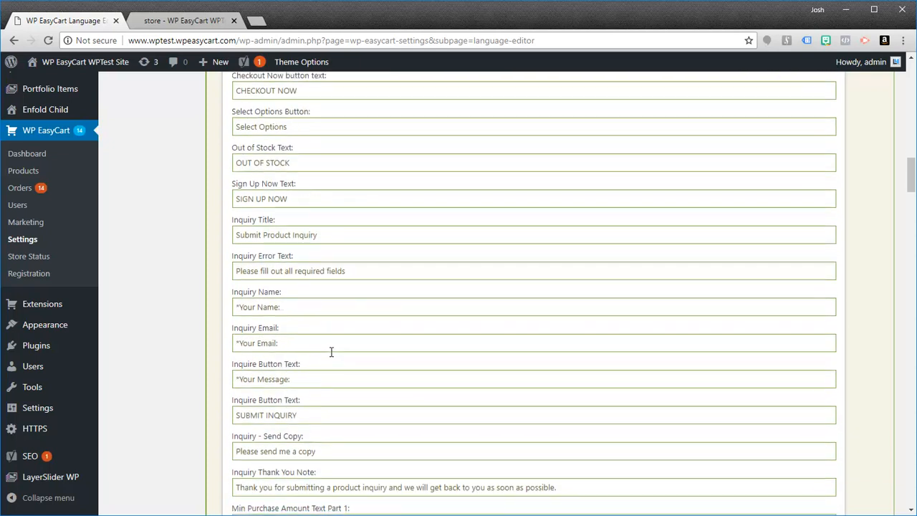
scroll(330, 353, down, 3)
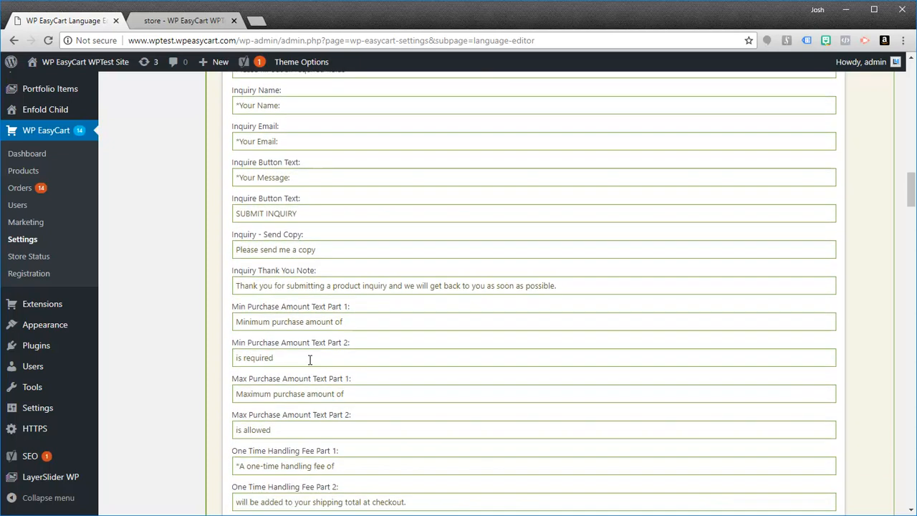
scroll(298, 380, down, 3)
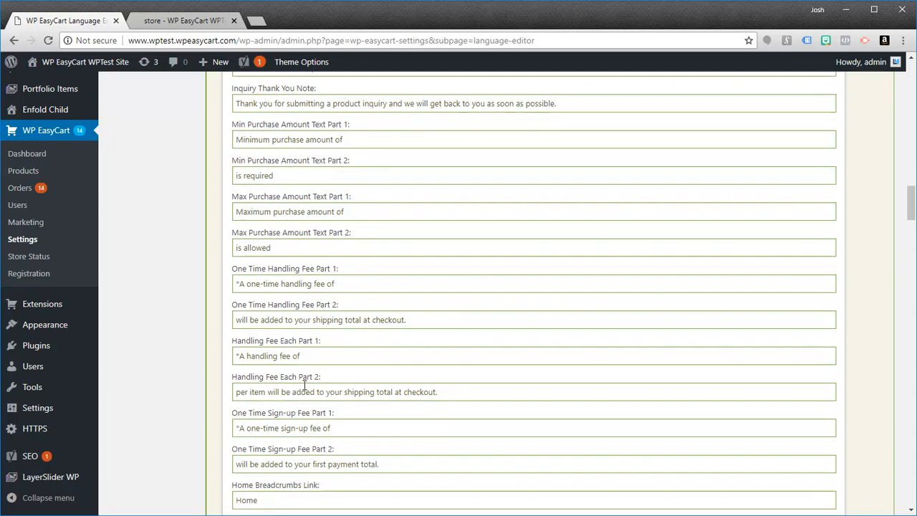
scroll(304, 386, down, 5)
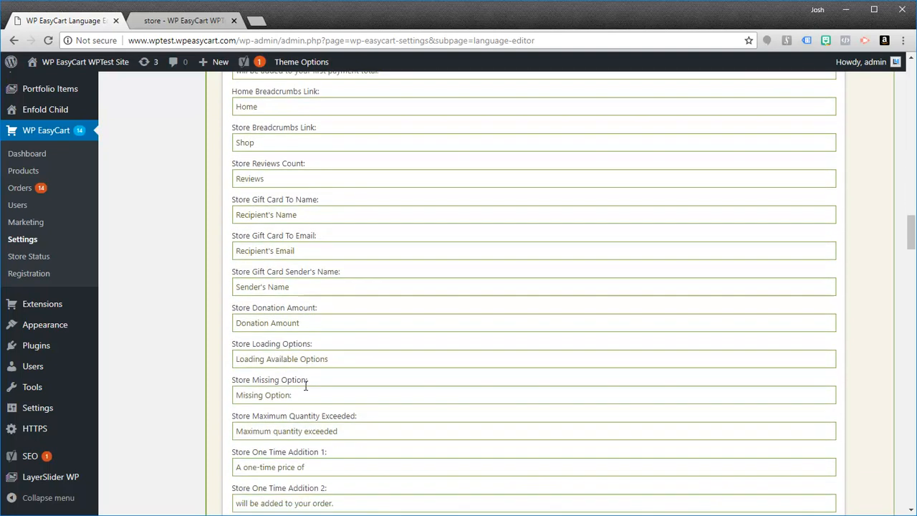
drag(304, 304, 229, 313)
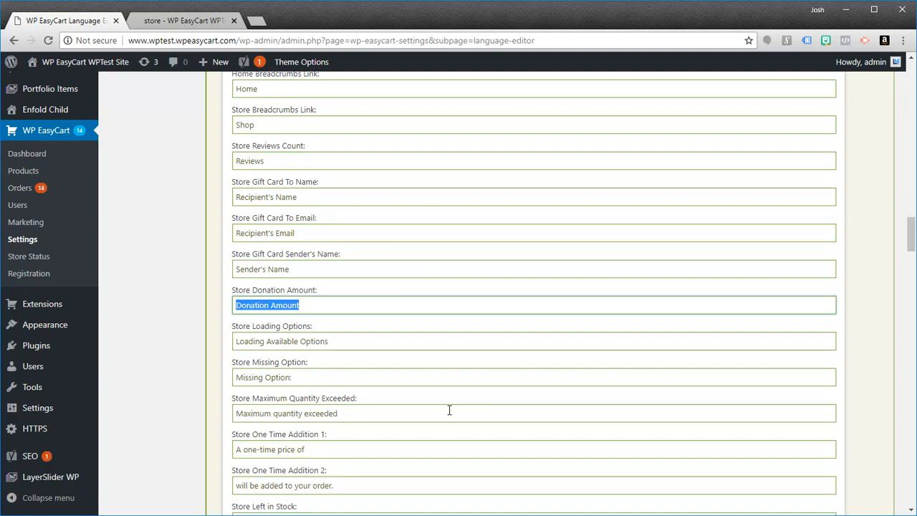
text(Payme)
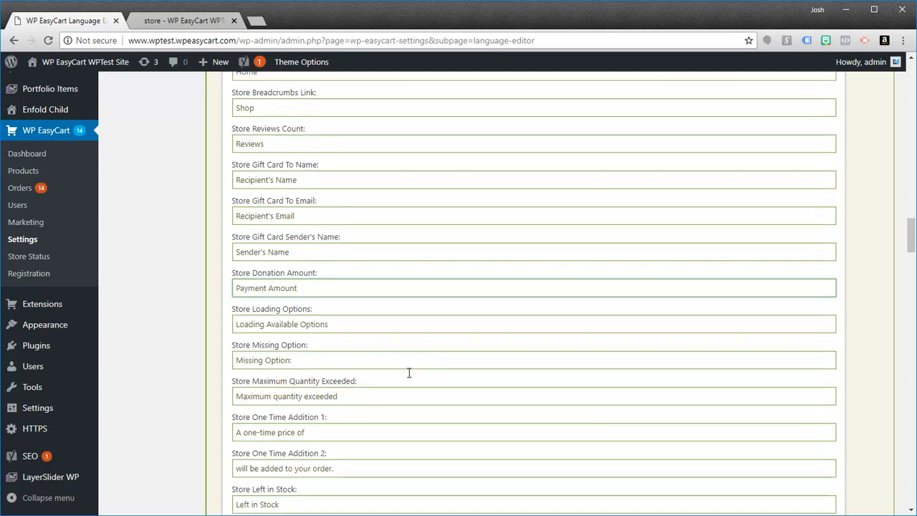
scroll(409, 373, down, 9)
scroll(409, 372, down, 10)
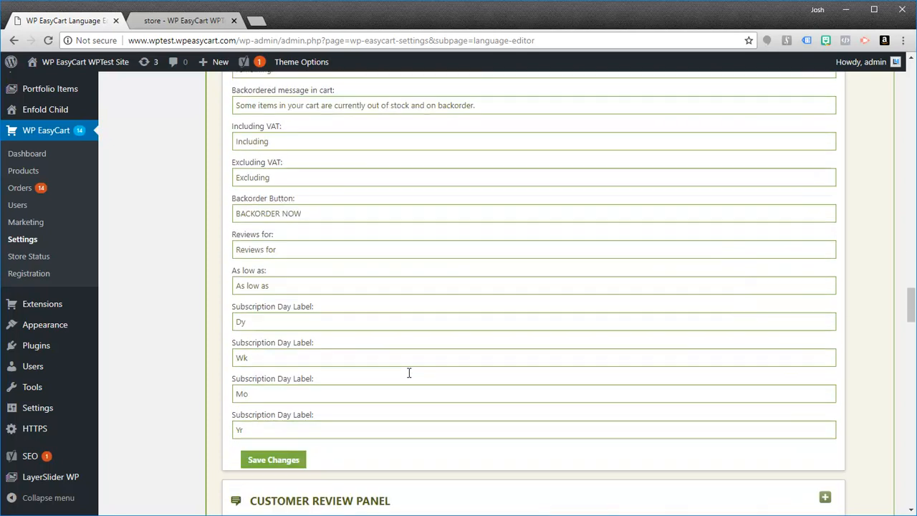
click(274, 179)
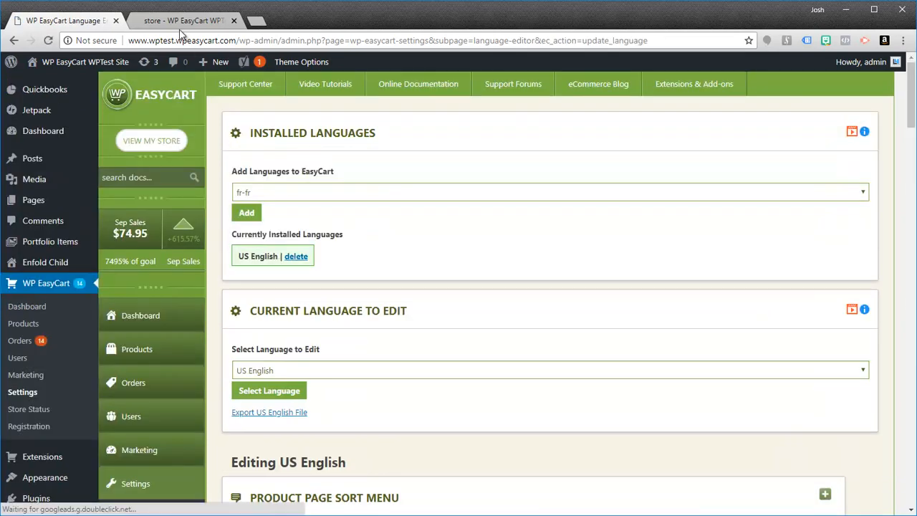
Reload the Make-A-Payment store page, enter 49 as the payment amount, fill in the invoice number, and add it to the cart.
click(182, 20)
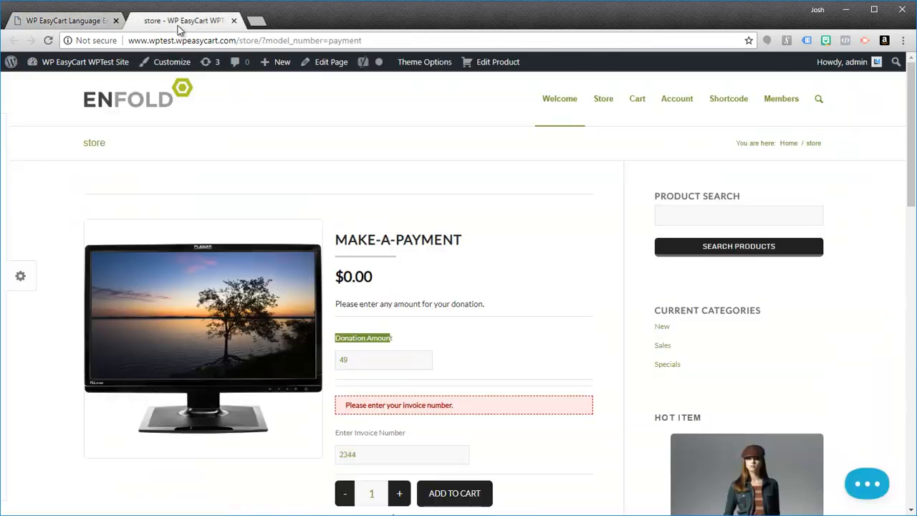
click(47, 41)
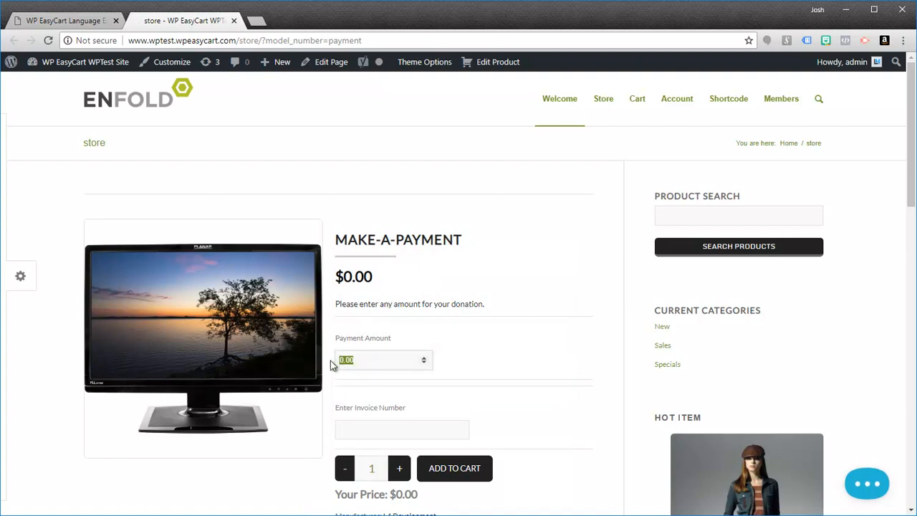
text(49)
click(367, 432)
click(446, 475)
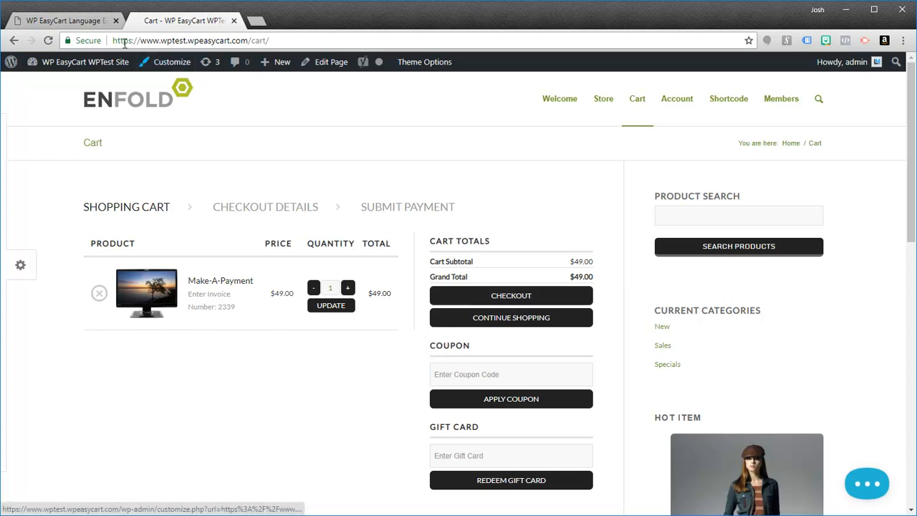
Back in the store admin, open the Make-A-Payment product from the product list for editing.
click(68, 20)
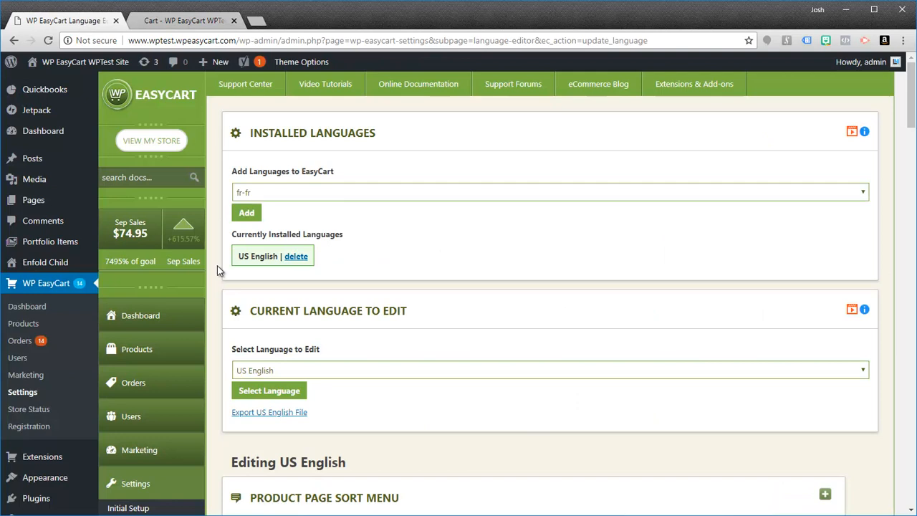
click(137, 350)
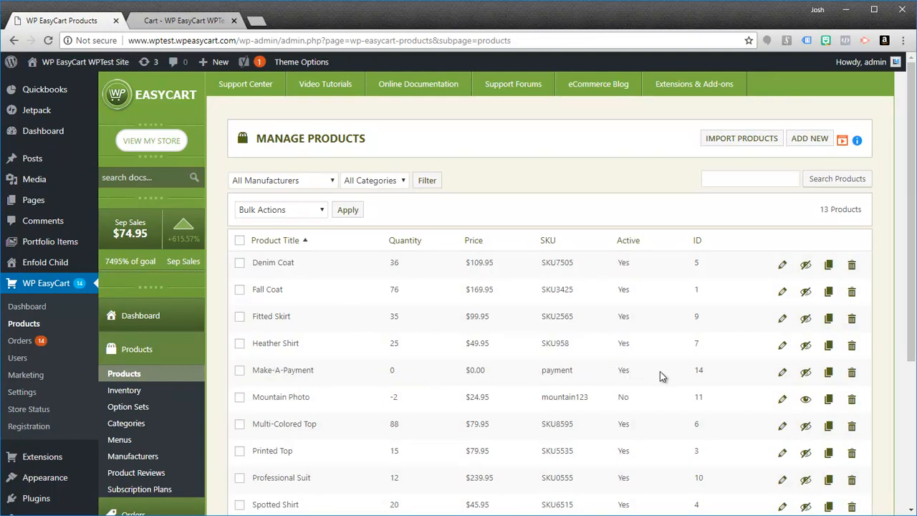
click(783, 374)
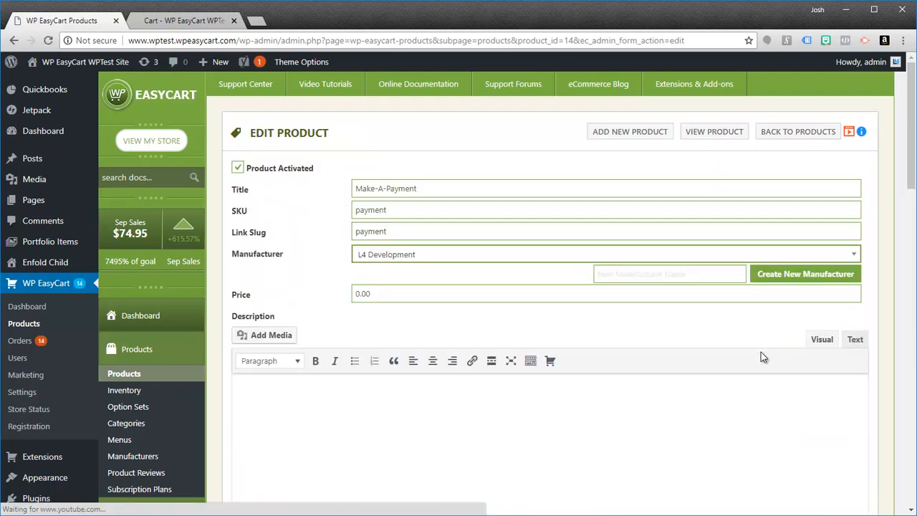
scroll(911, 187, down, 5)
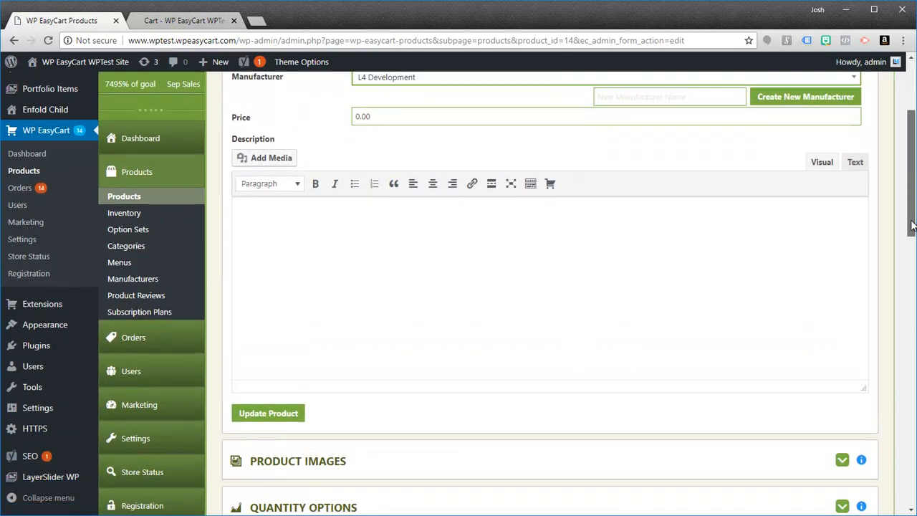
scroll(913, 190, up, 4)
scroll(913, 190, up, 3)
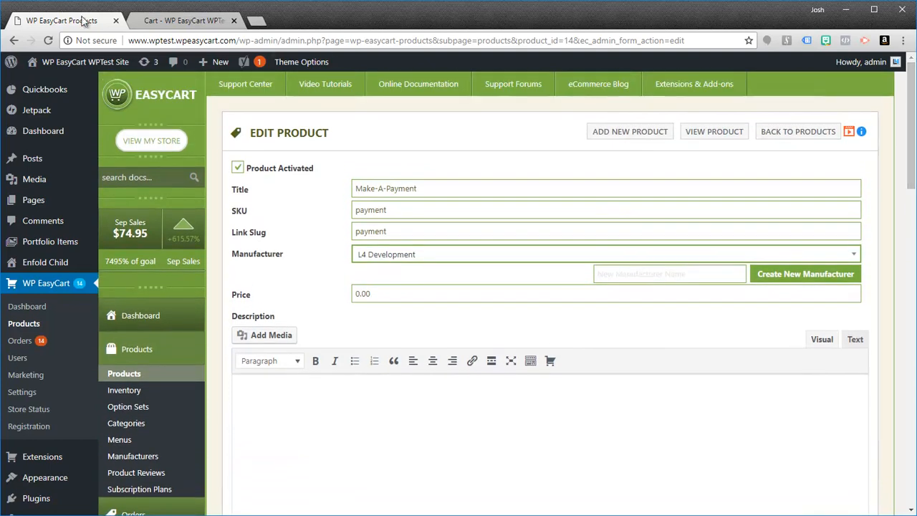
On the storefront, open the Store page and look at the Make-A-Payment product's listing.
click(184, 20)
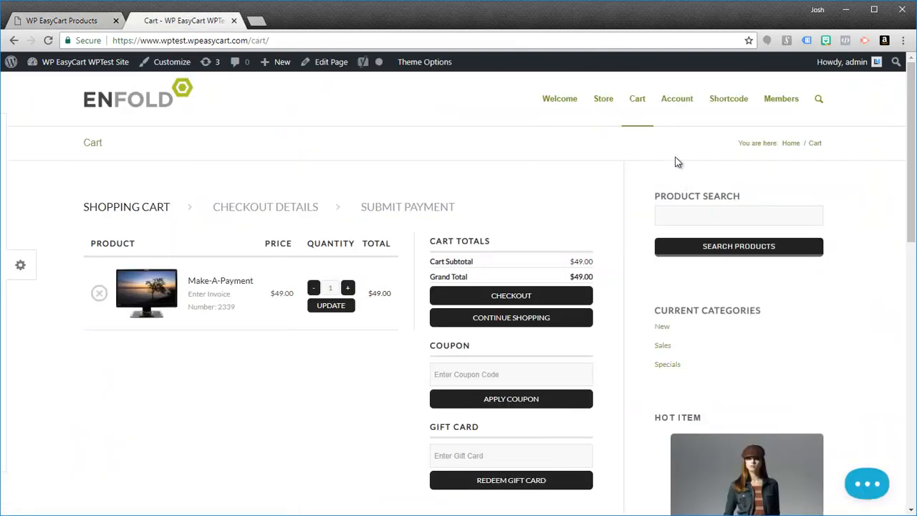
click(606, 105)
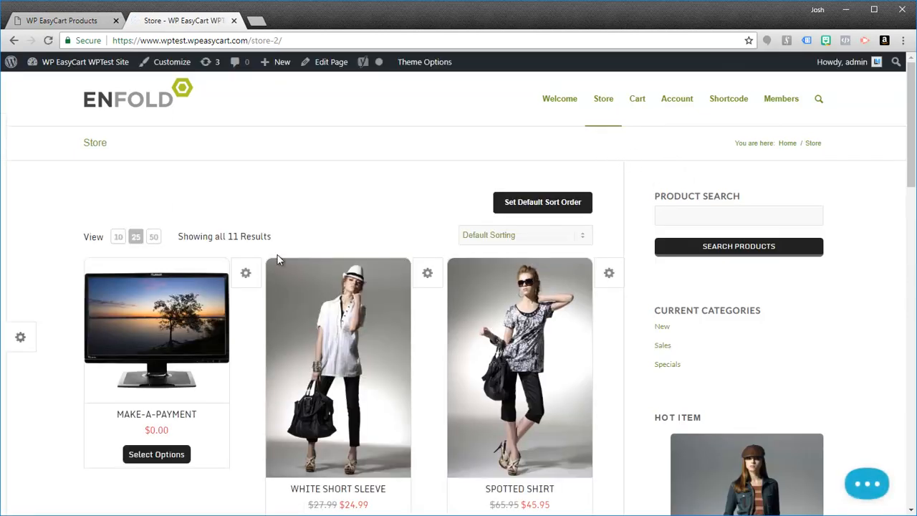
scroll(296, 380, down, 2)
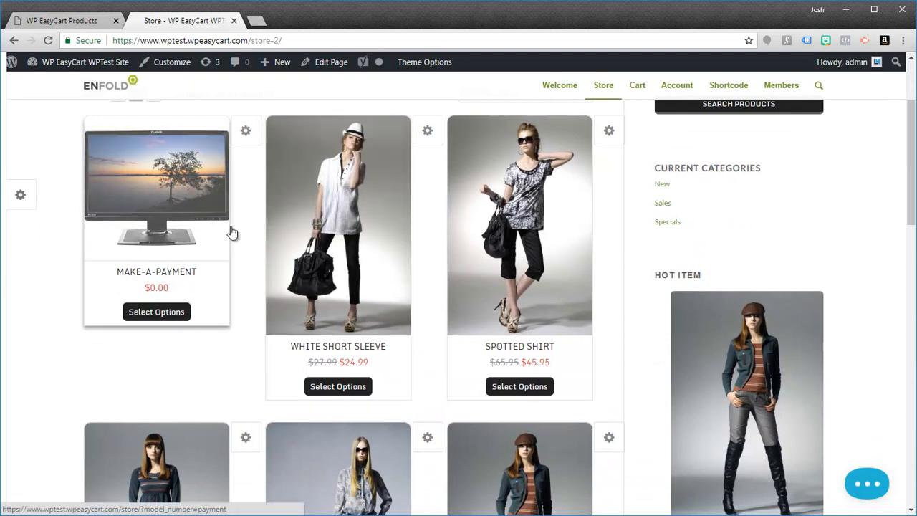
scroll(284, 260, up, 2)
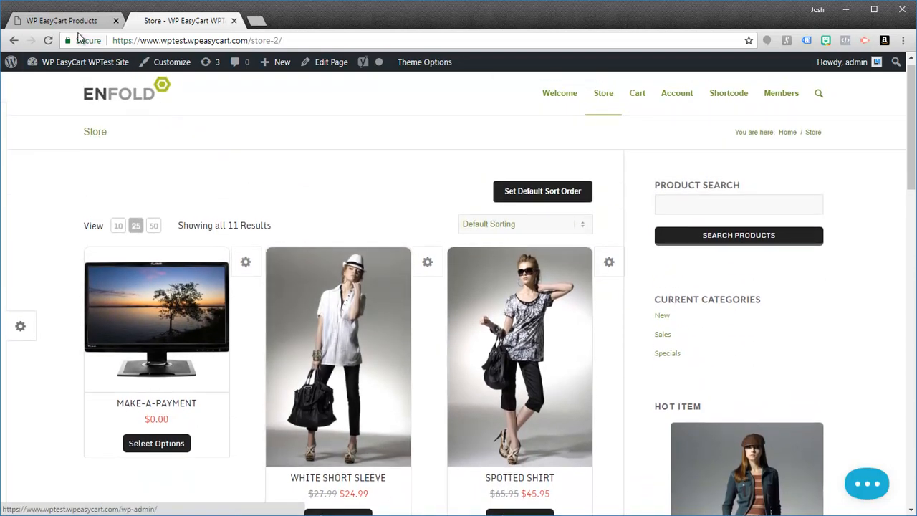
Turn off Show on Main Store Page in the Make-A-Payment product's basic settings, update the general options, and reload the storefront's Store page.
click(72, 22)
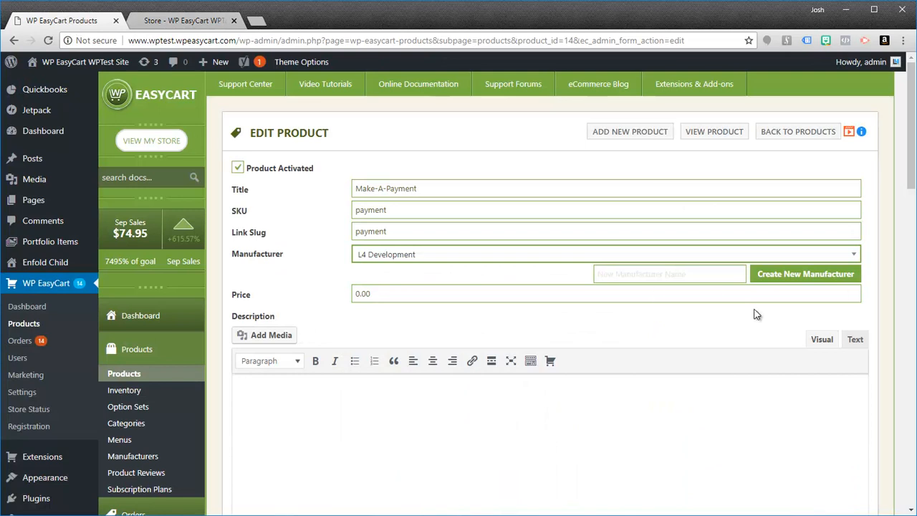
scroll(755, 308, down, 15)
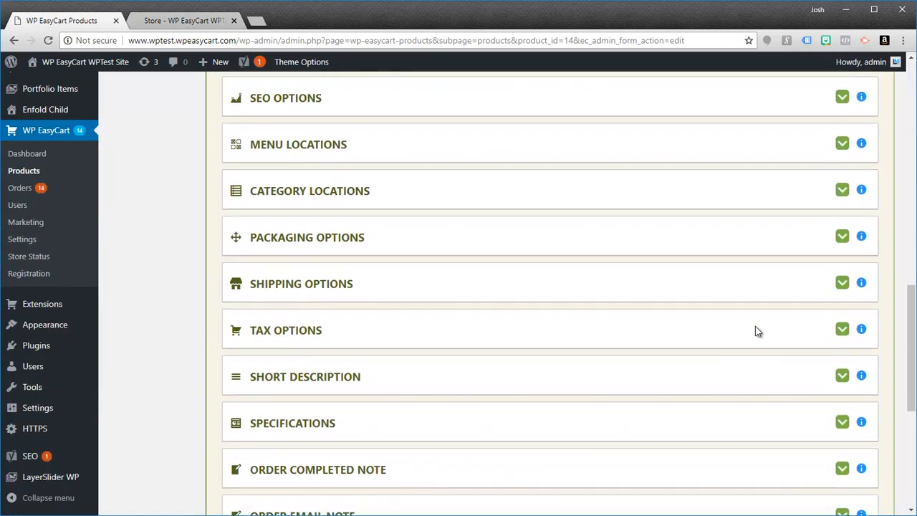
scroll(755, 322, up, 2)
scroll(755, 323, up, 3)
click(842, 244)
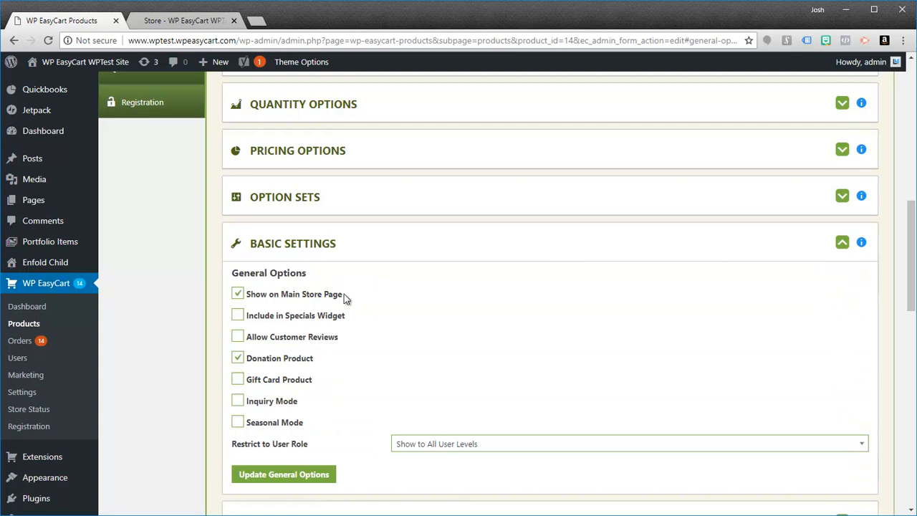
click(237, 294)
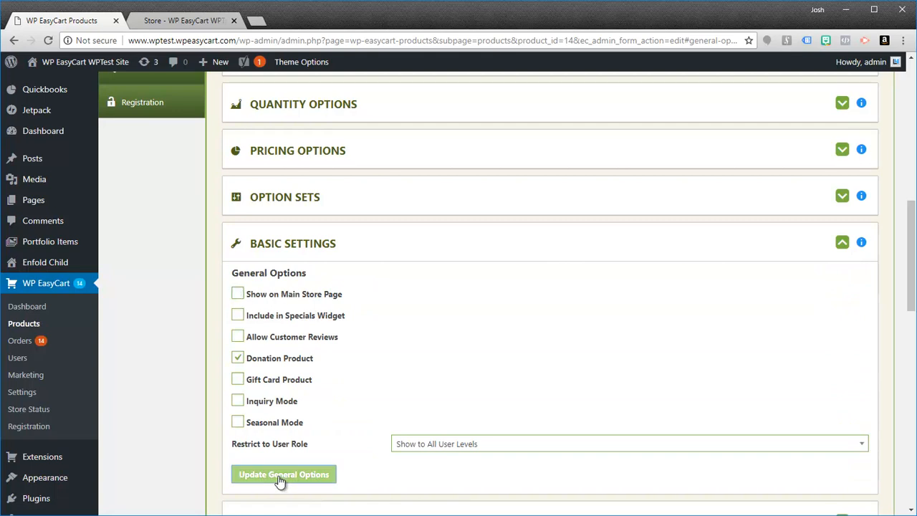
click(280, 478)
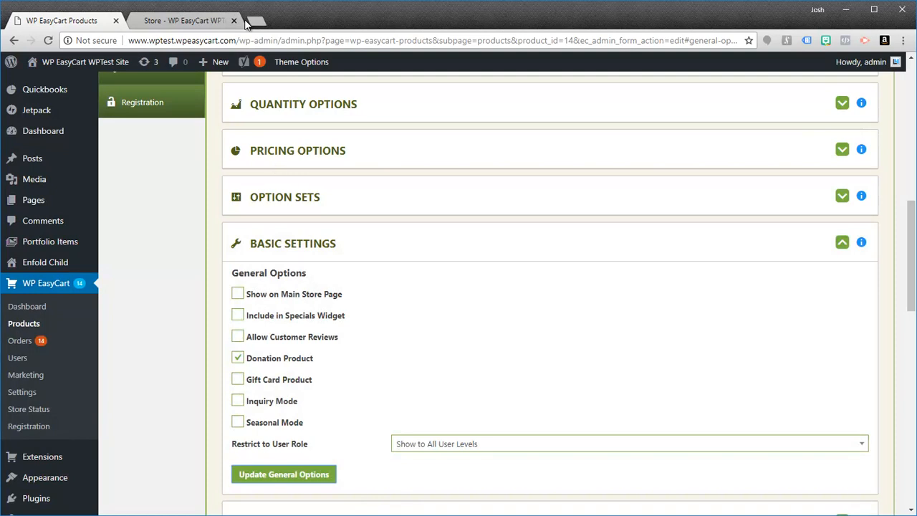
click(180, 20)
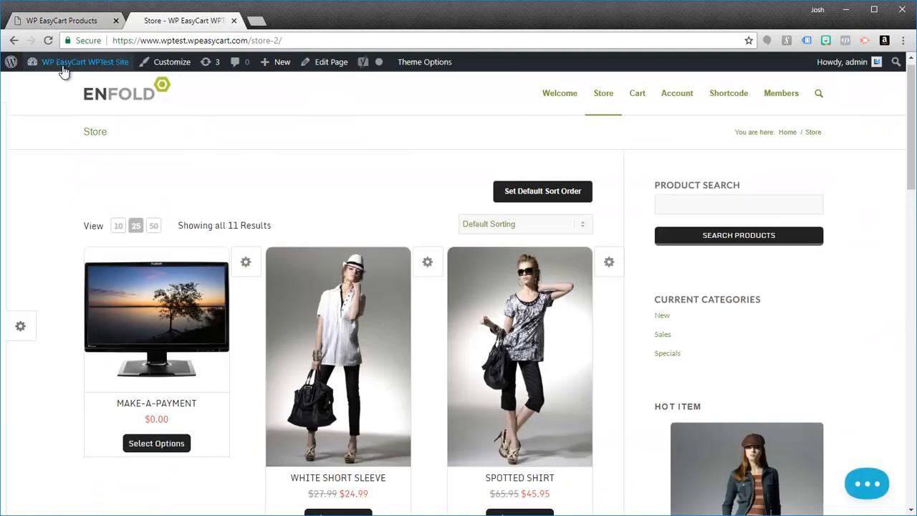
click(48, 40)
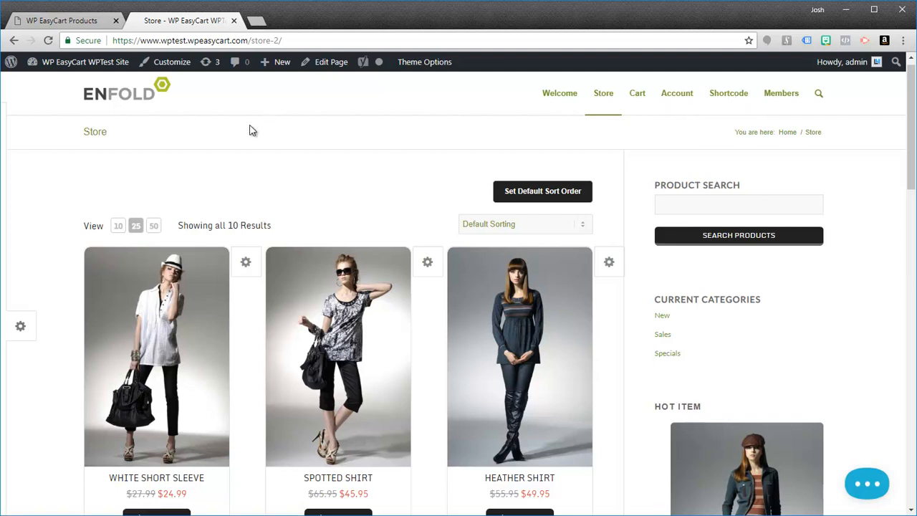
Open the WordPress Menus editor in the site admin, review the main menu structure, and return to the storefront to compare its navigation.
click(50, 21)
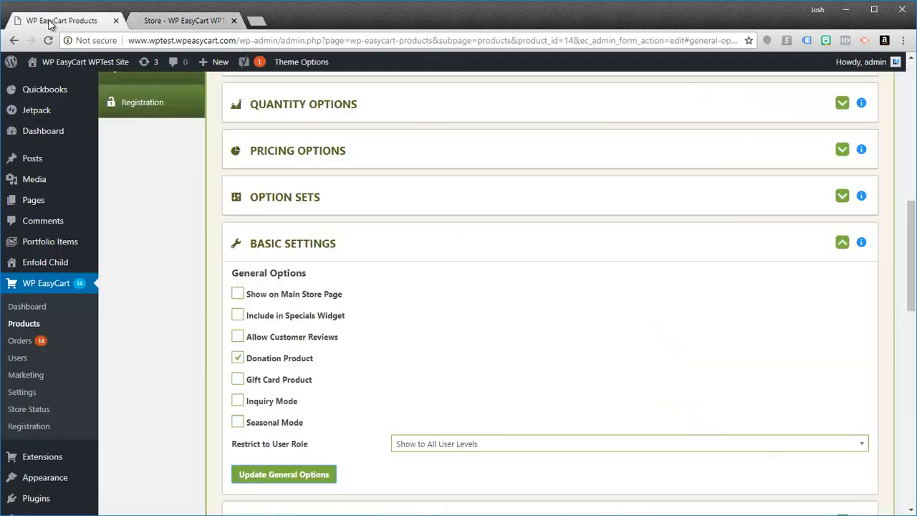
scroll(146, 301, up, 1)
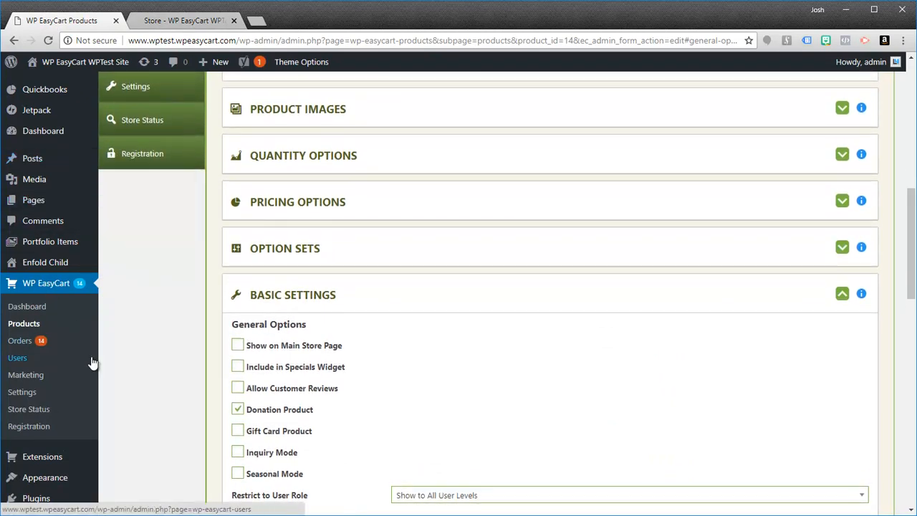
scroll(55, 487, down, 3)
mouse_move(43, 338)
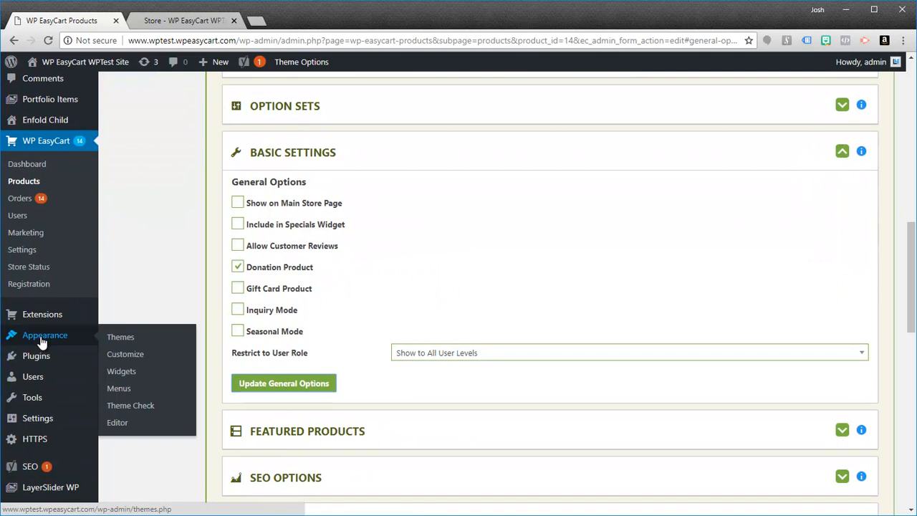
click(120, 390)
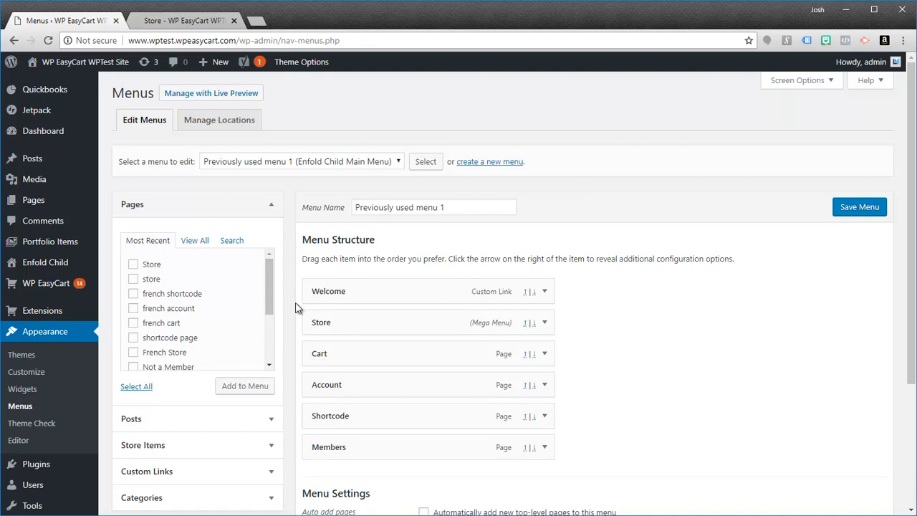
scroll(298, 311, down, 1)
mouse_move(268, 224)
mouse_down()
mouse_move(269, 251)
mouse_move(269, 216)
mouse_up()
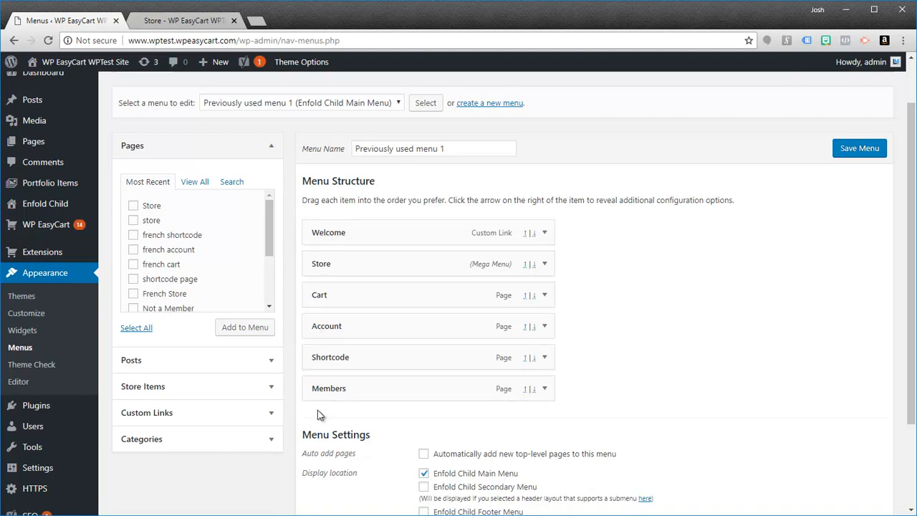
click(171, 22)
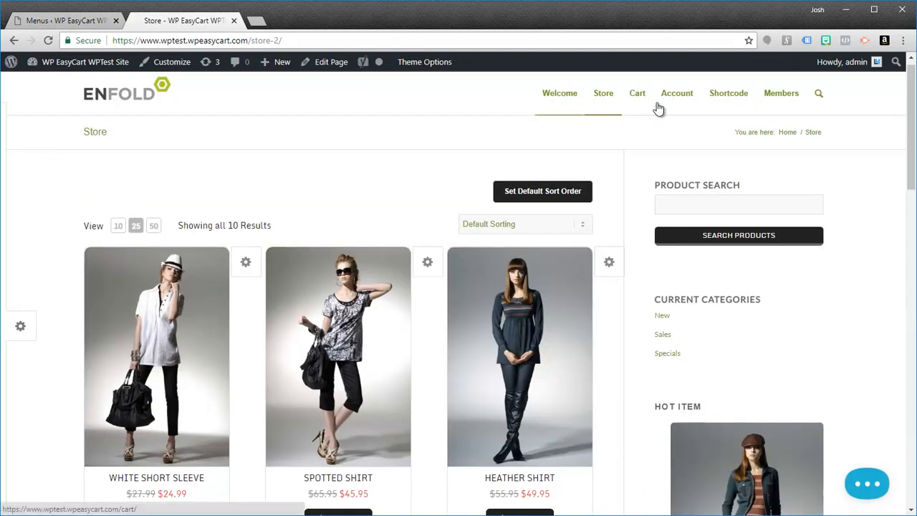
Back in the WordPress Menus editor, expand the Store Items box to look through its products, and collapse it again.
click(72, 21)
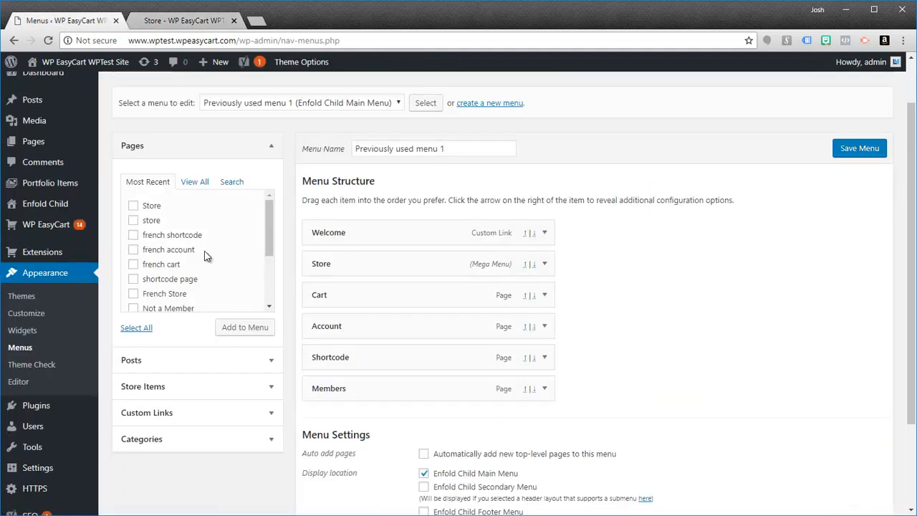
click(270, 390)
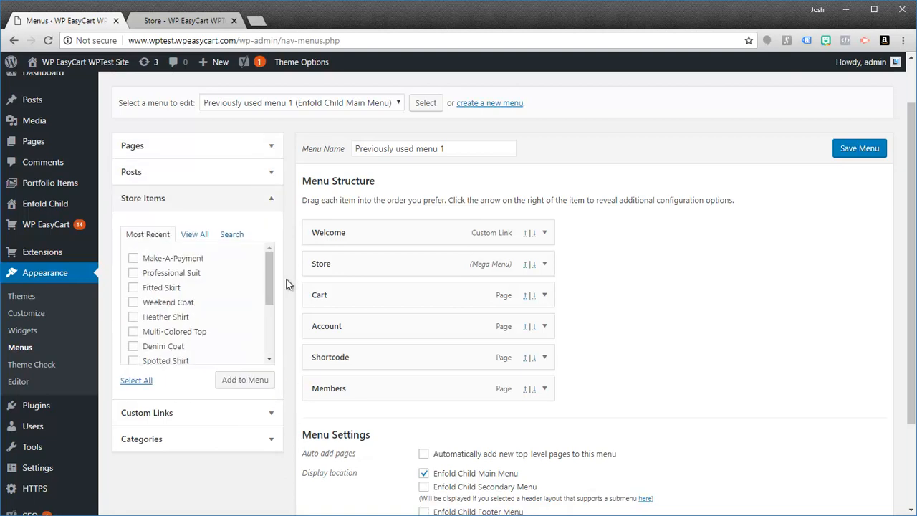
click(271, 205)
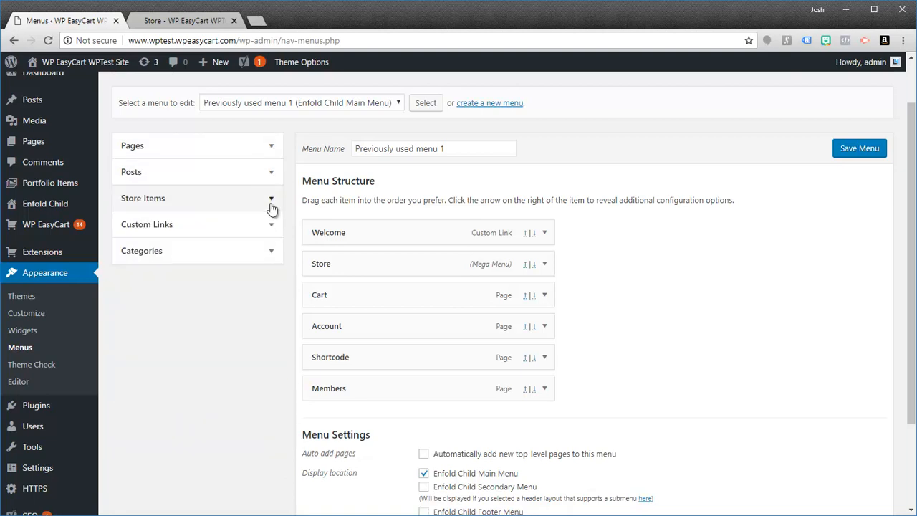
In the Menus page's Screen Options, enable the Store Items and Portfolio Items boxes, and close the options.
scroll(573, 136, up, 2)
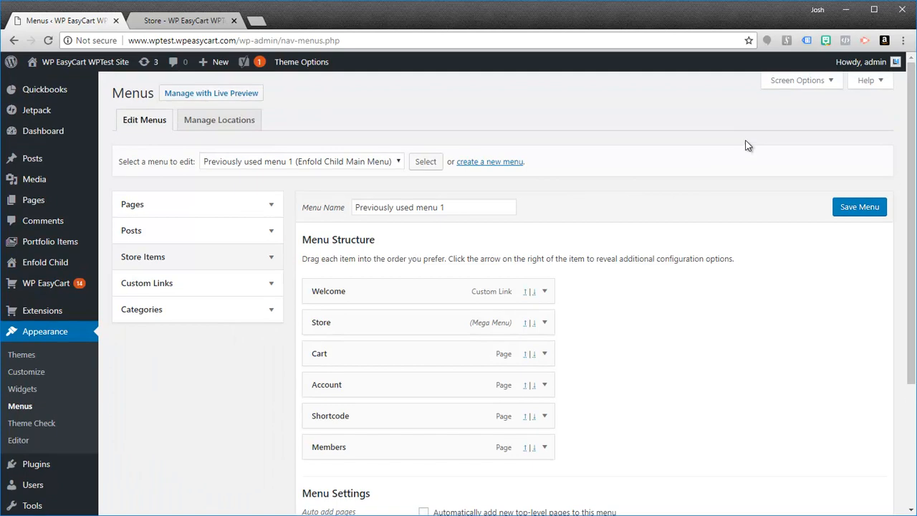
click(828, 82)
click(212, 109)
click(212, 110)
click(212, 109)
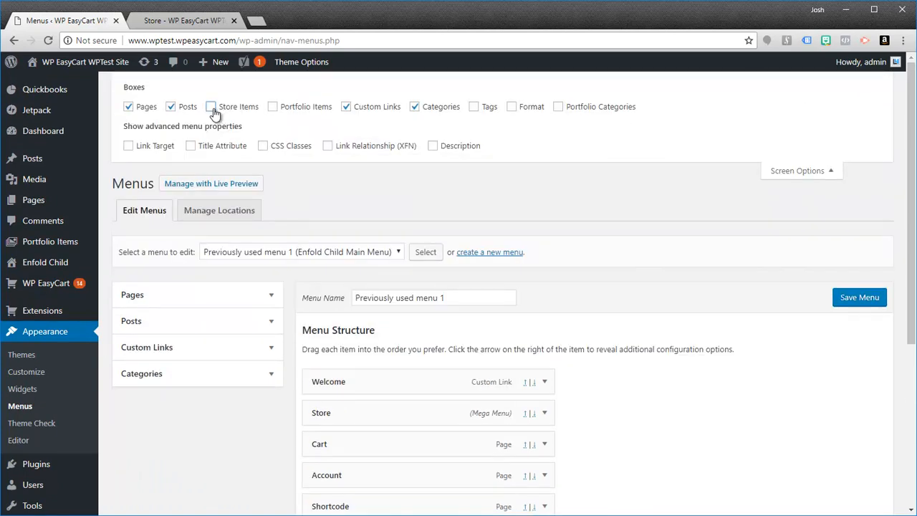
click(212, 109)
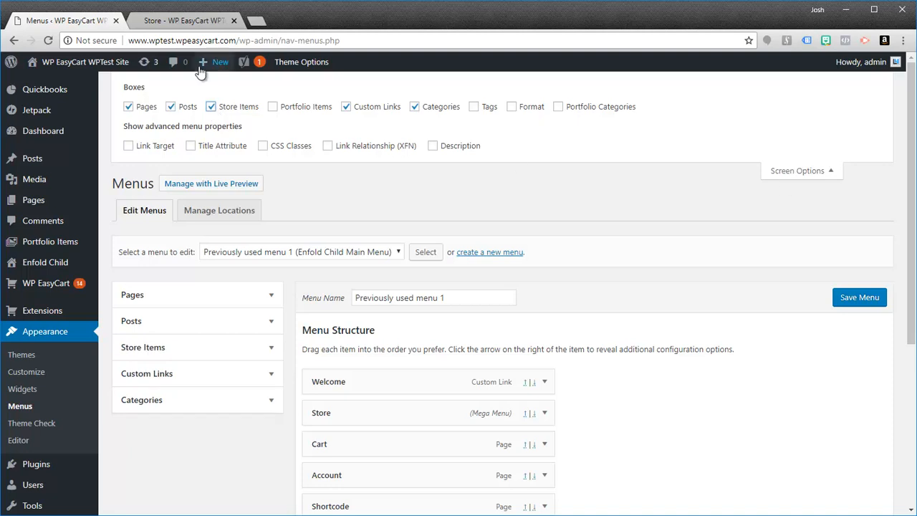
click(275, 109)
click(276, 110)
click(275, 110)
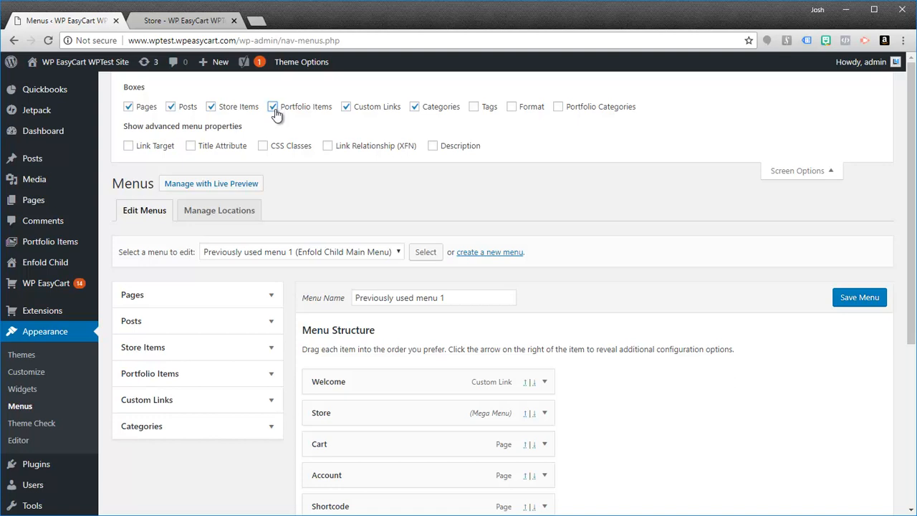
click(800, 172)
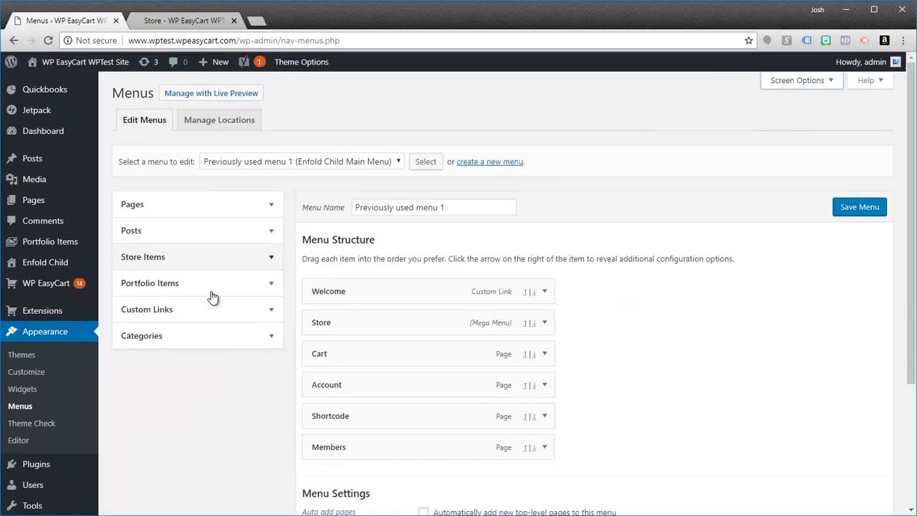
Add the Make-A-Payment store item to the main menu and save the menu.
click(272, 257)
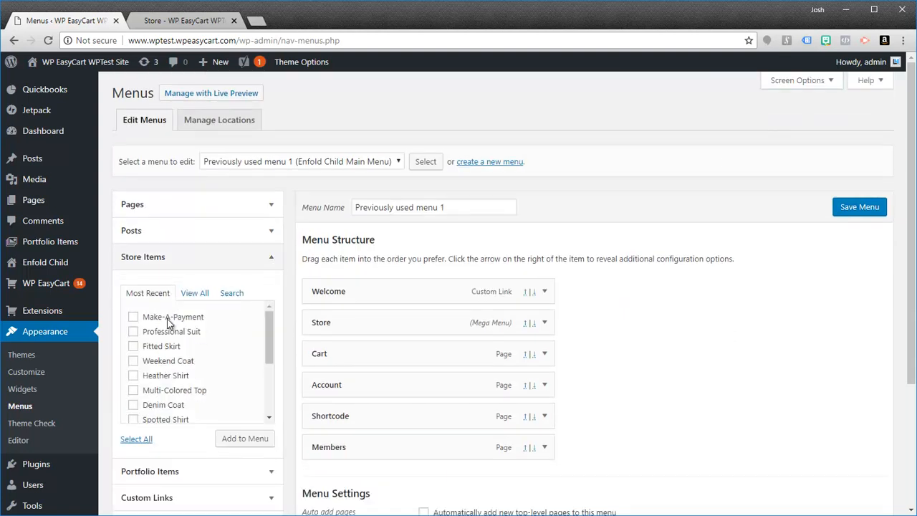
mouse_move(268, 337)
mouse_down()
mouse_move(265, 410)
mouse_move(269, 336)
mouse_up()
click(134, 317)
click(244, 440)
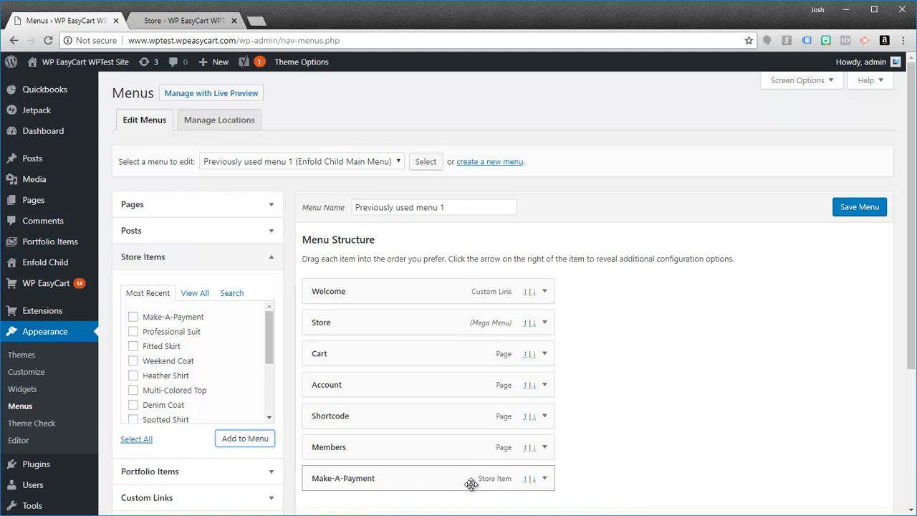
click(854, 208)
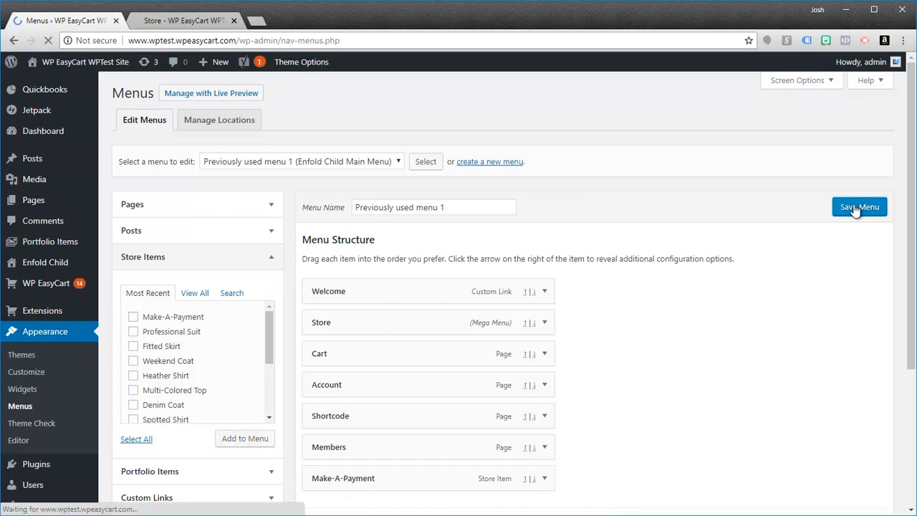
On the storefront, reload the Store page and open the Make-A-Payment page from the site navigation.
click(165, 21)
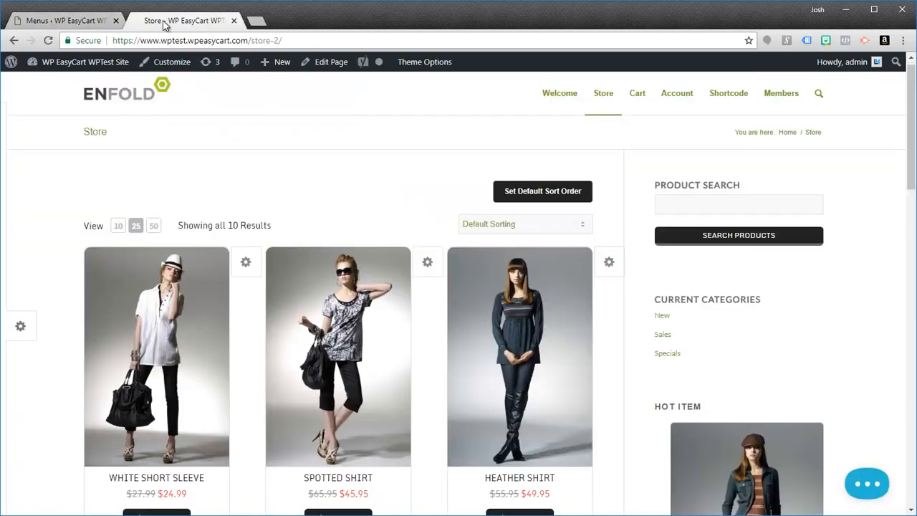
click(49, 41)
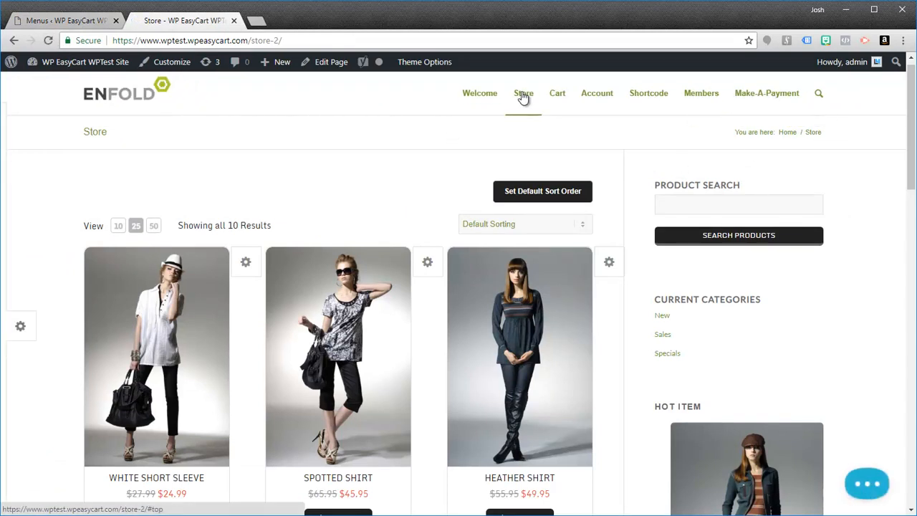
click(557, 103)
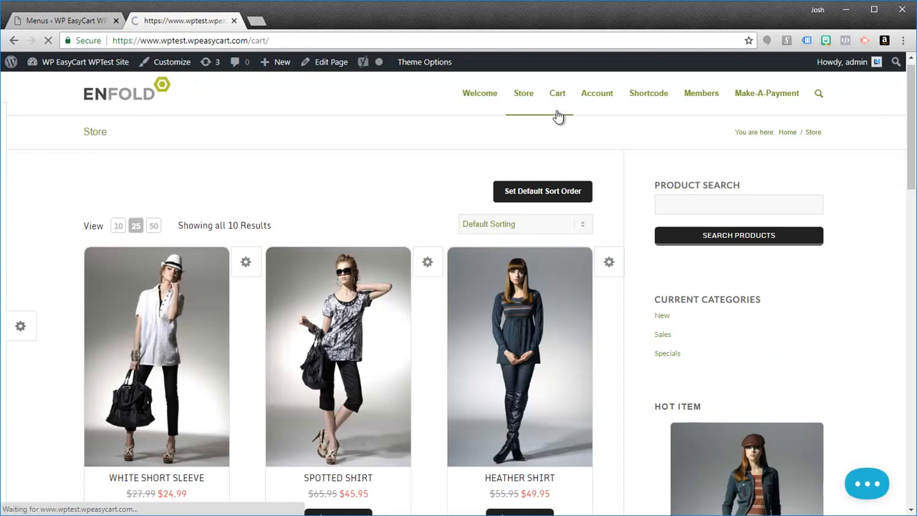
click(762, 105)
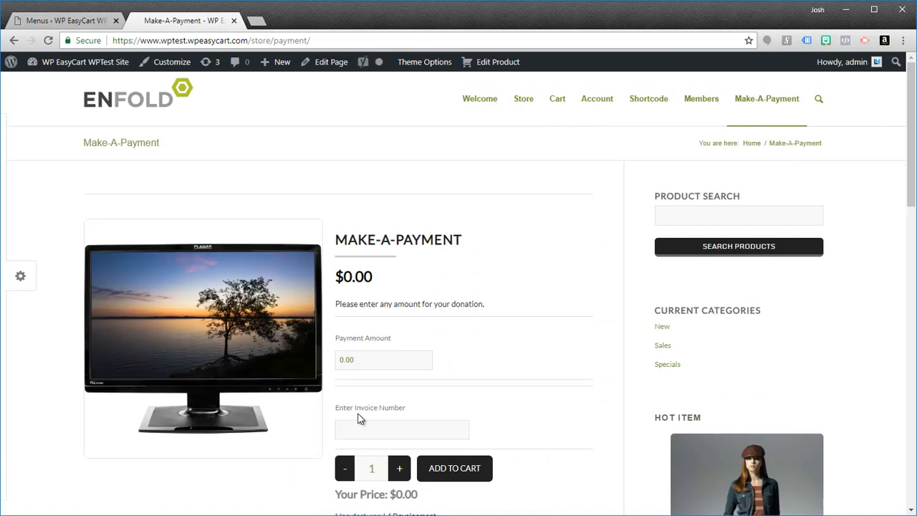
Select the Make-A-Payment page's web address and review the product page's layout and entry fields.
click(319, 43)
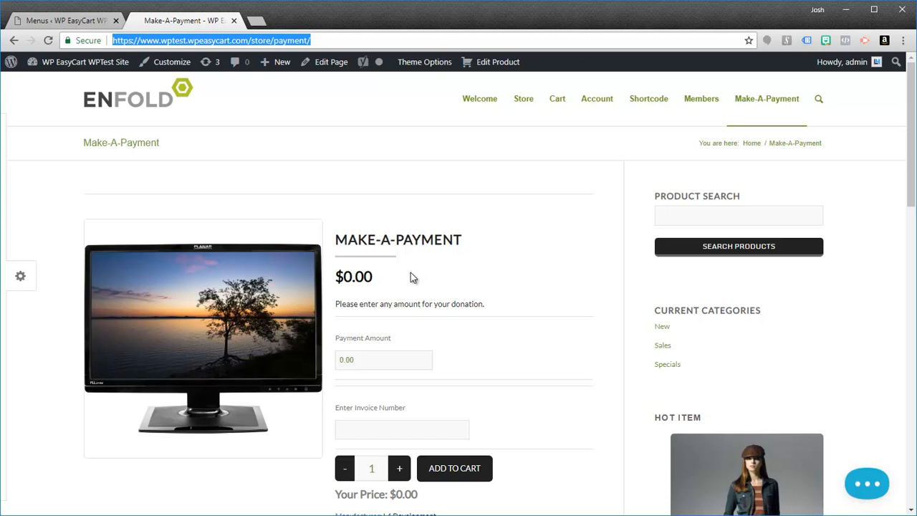
scroll(416, 287, down, 2)
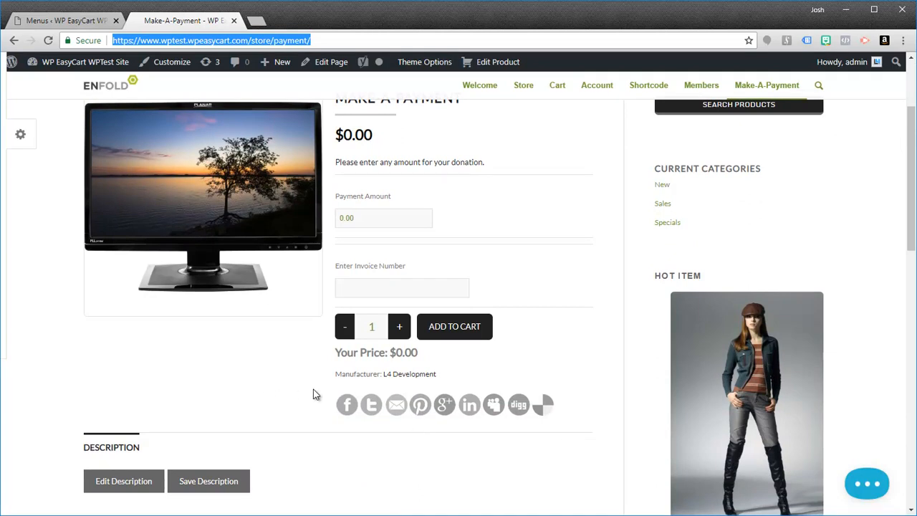
scroll(230, 337, up, 2)
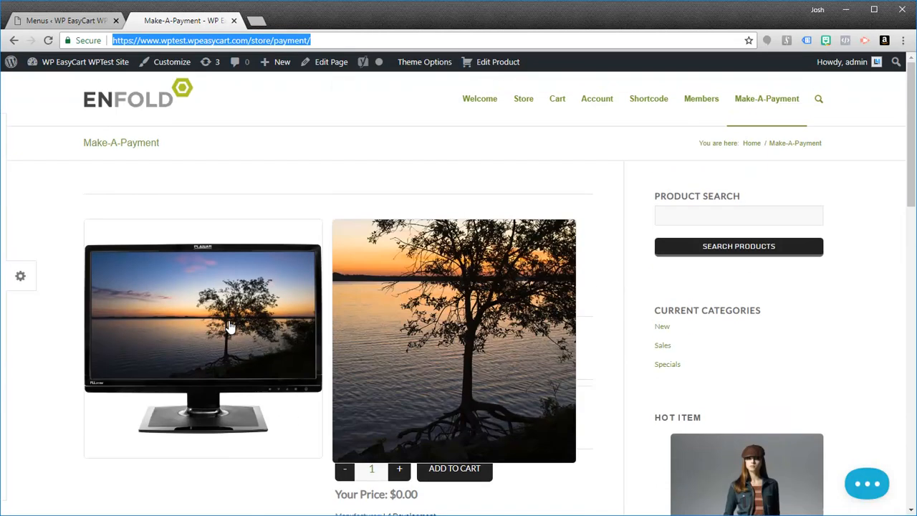